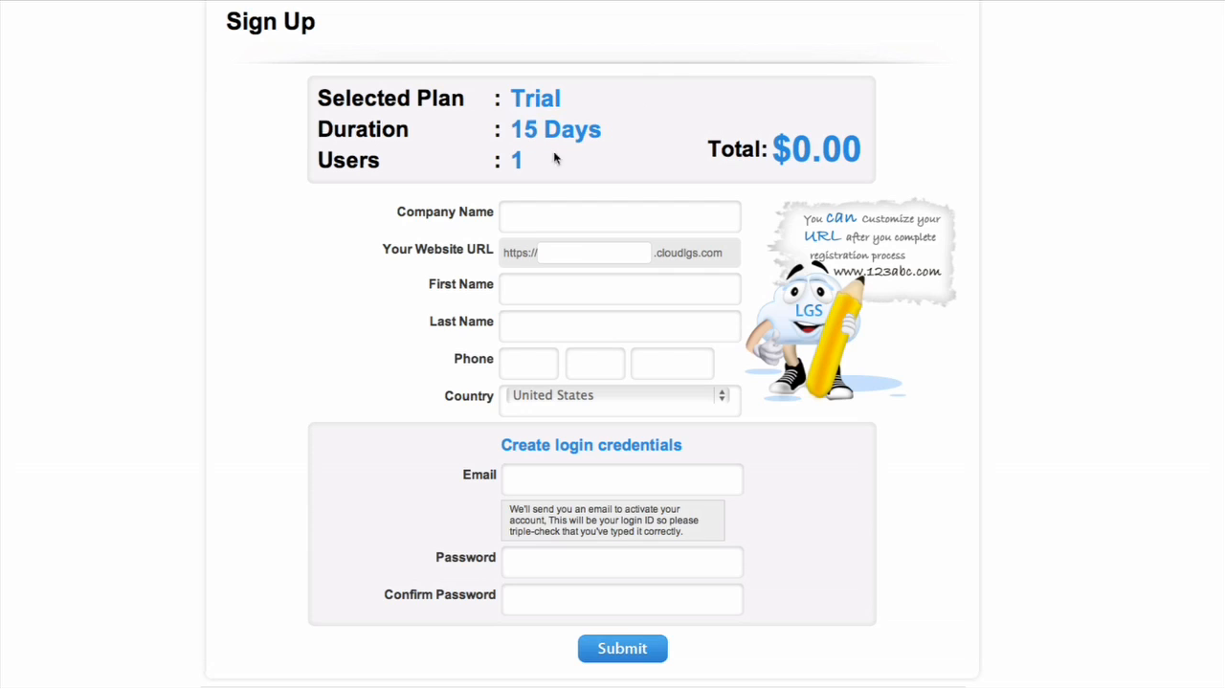
Enter Ray The Video Guy as the company name and raythevideoguy as the website URL in the trial sign-up form.
{"action": "left_click", "coordinate": [561, 220]}
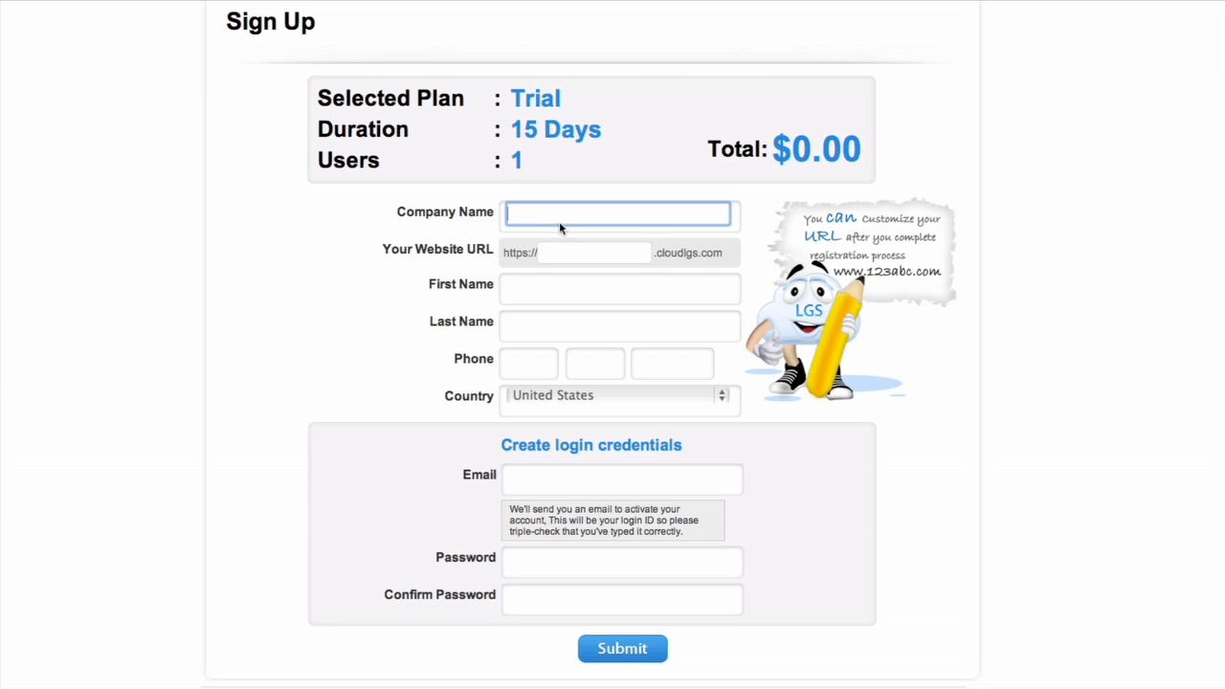
{"action": "type", "text": "Ray The Video Guy"}
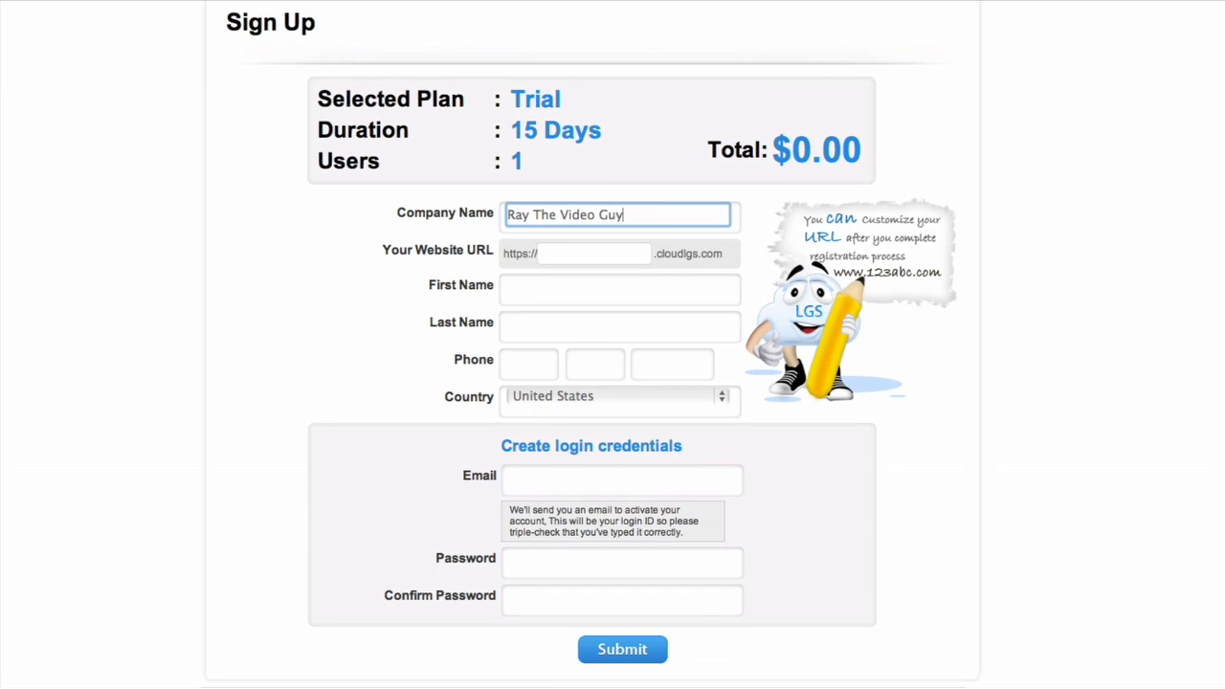
{"action": "left_click", "coordinate": [563, 255]}
{"action": "type", "text": "raythevideoguy"}
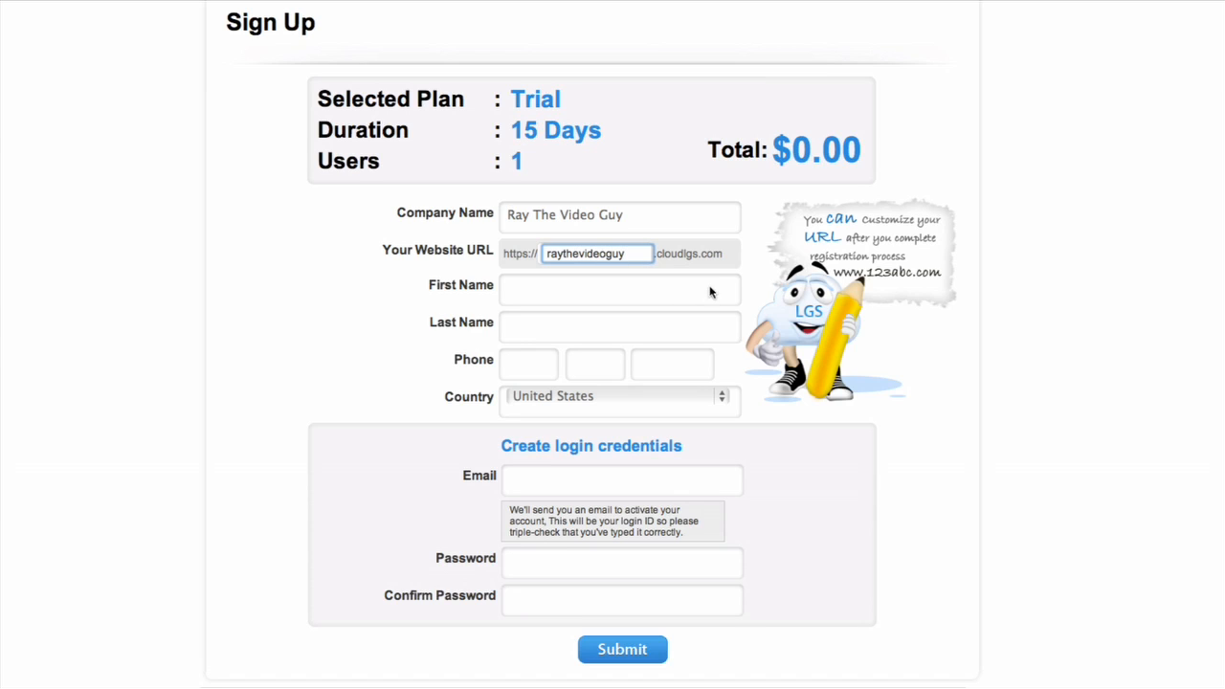
Fill in the account holder's first name, last name and phone number in the sign-up form.
{"action": "left_click", "coordinate": [581, 298]}
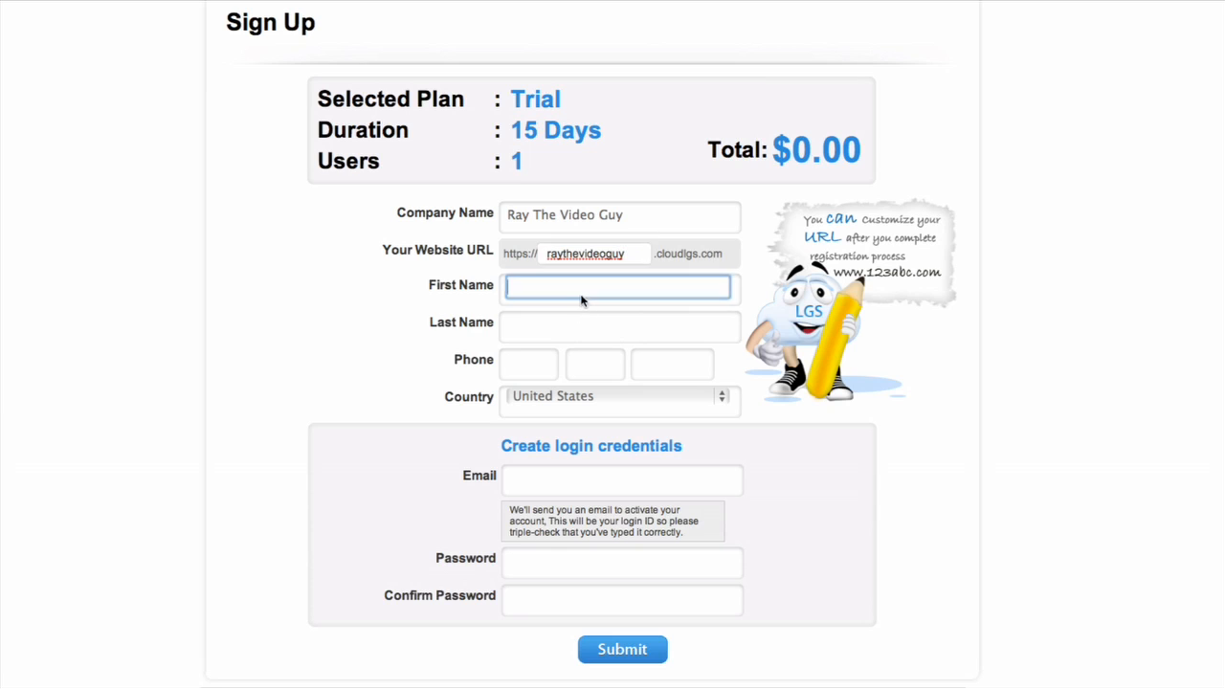
{"action": "key", "text": "Tab"}
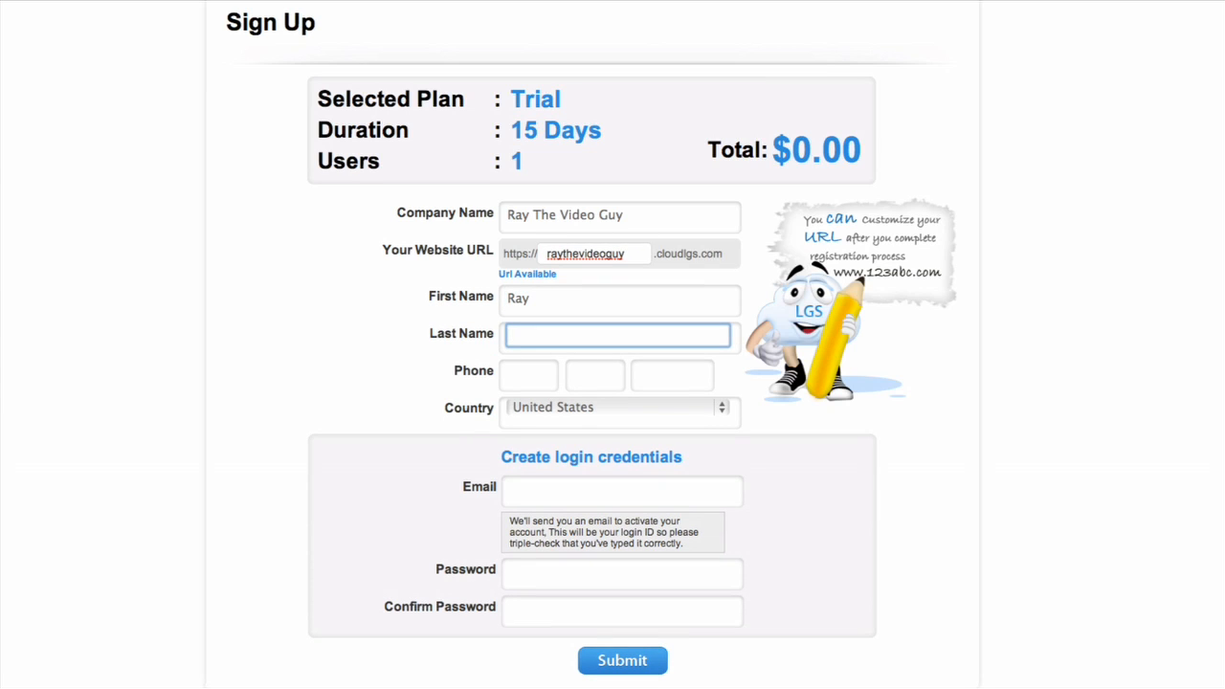
{"action": "key", "text": "Tab"}
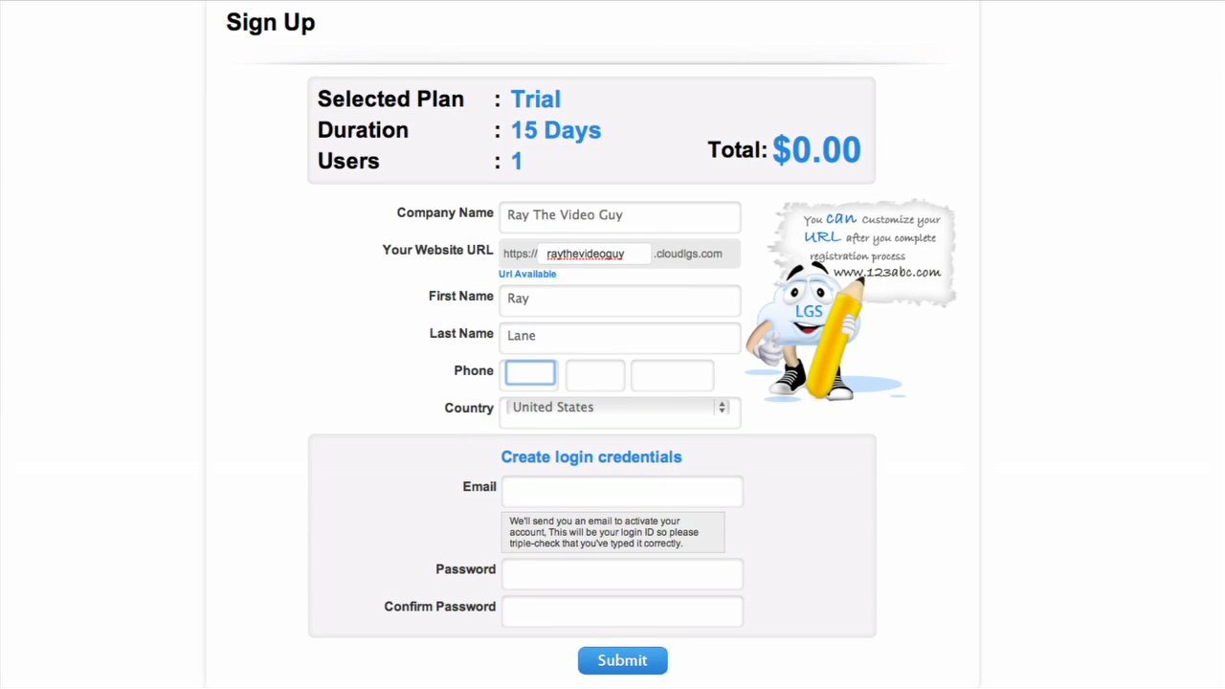
Enter the account holder's e-mail address as the login ID.
{"action": "left_click", "coordinate": [535, 494]}
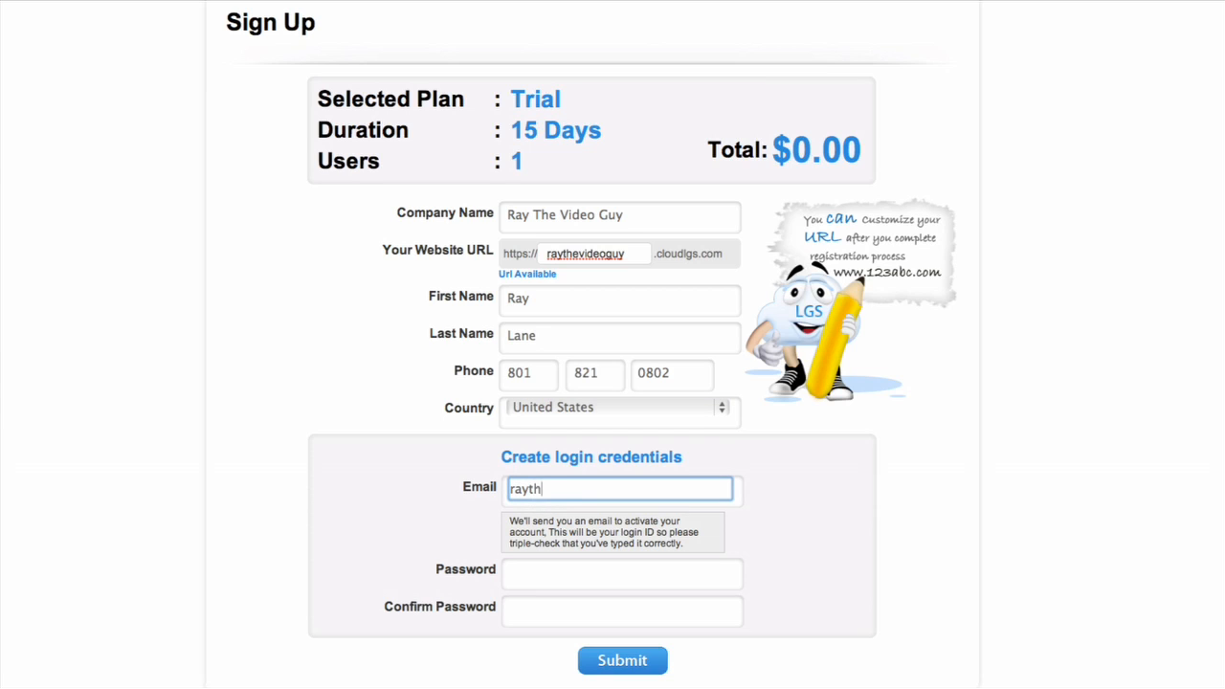
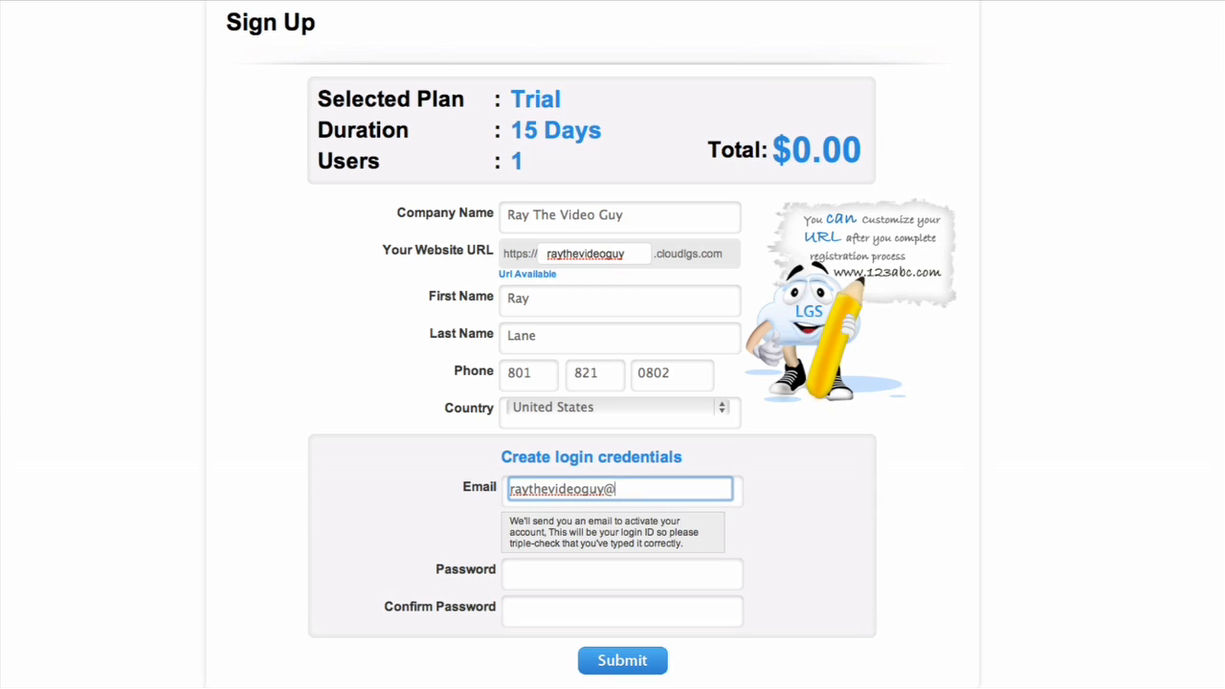
Enter the account password in both the Password and Confirm Password fields and submit the sign-up form.
{"action": "key", "text": "Tab"}
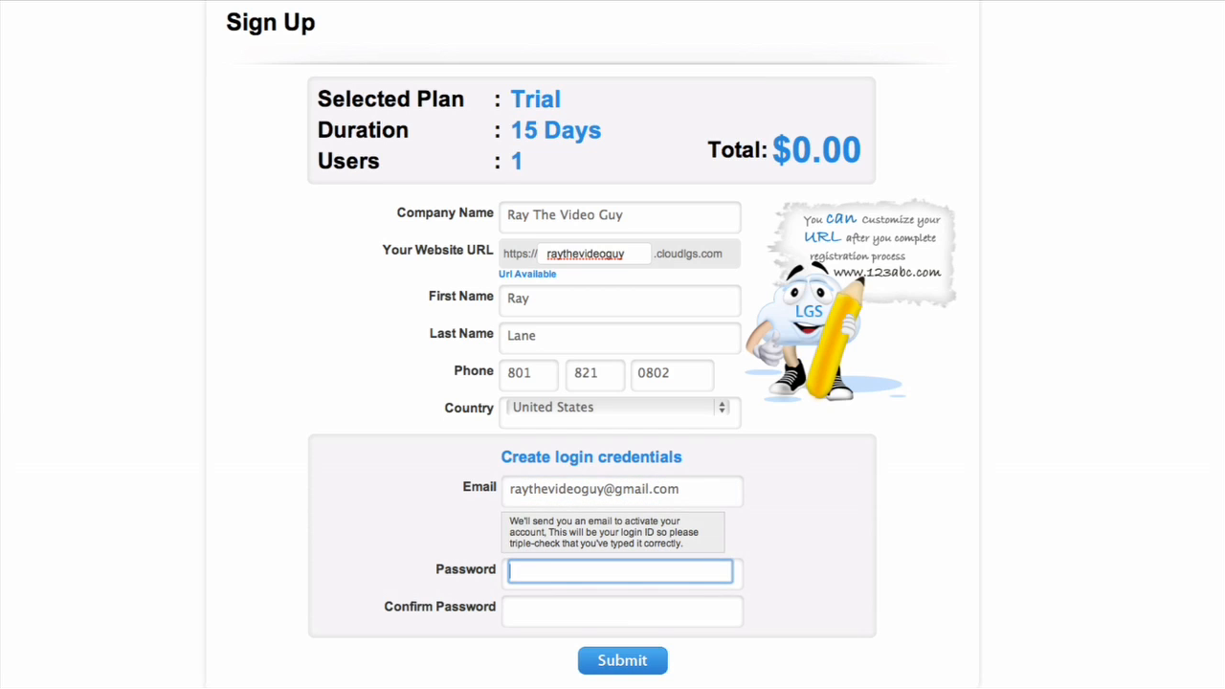
{"action": "type", "text": "••••••"}
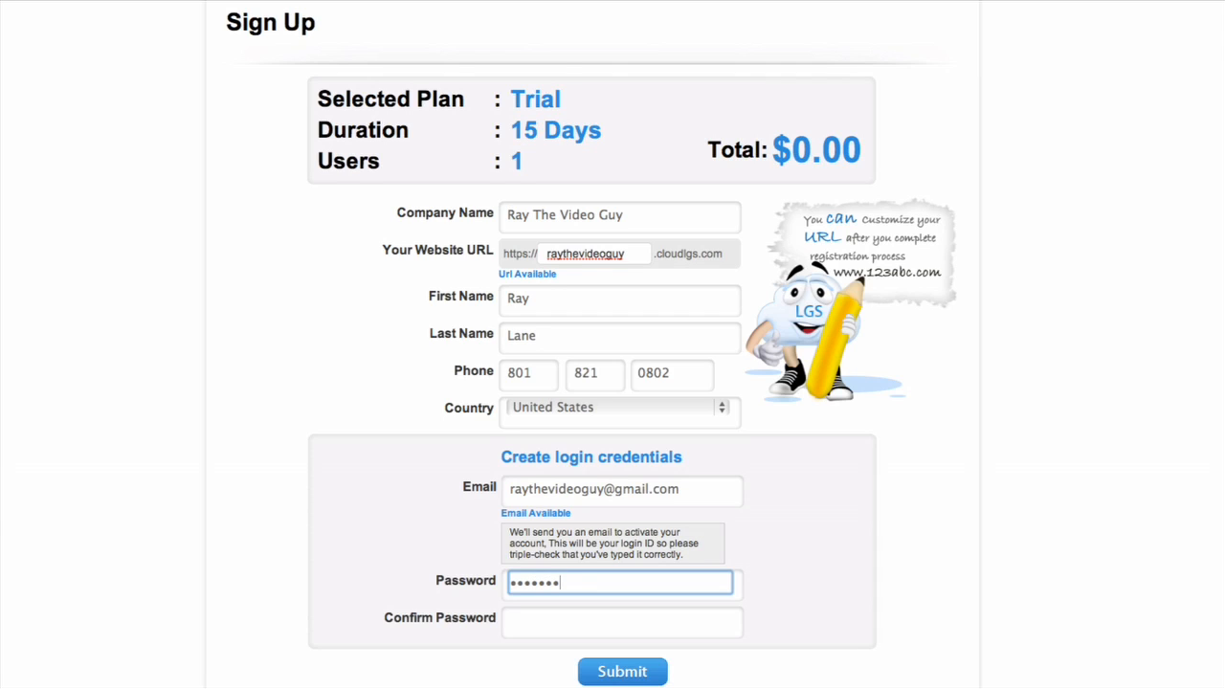
{"action": "key", "text": "Tab"}
{"action": "type", "text": "•••••••••••"}
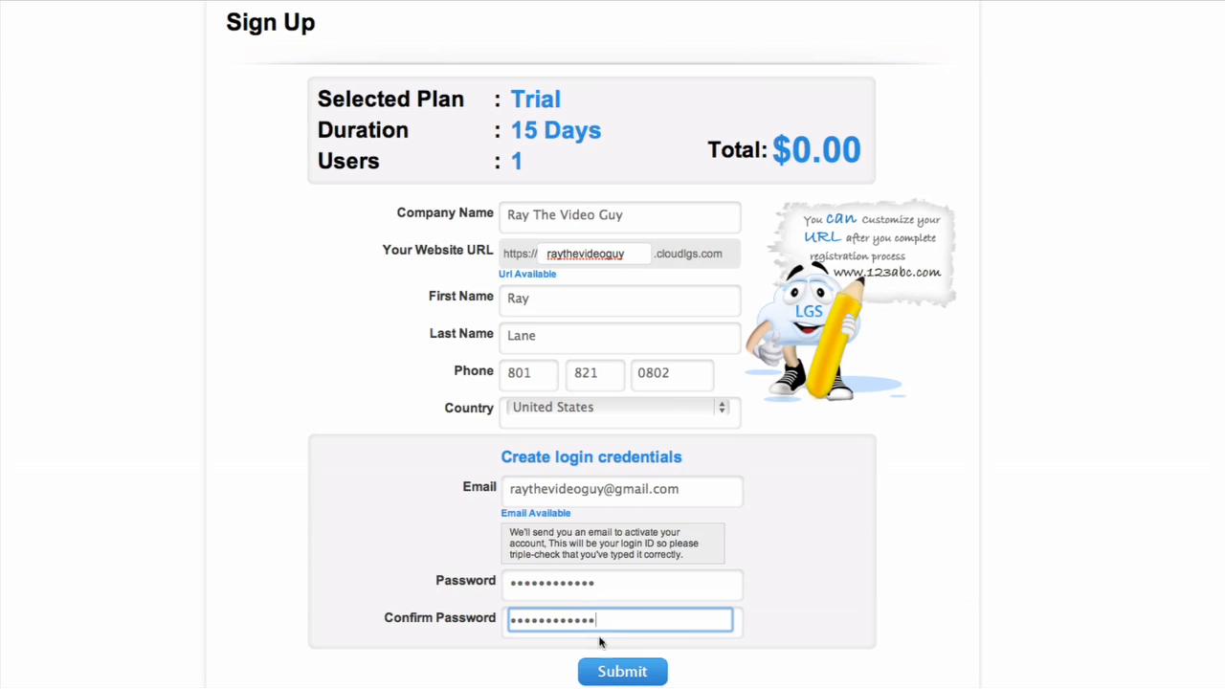
{"action": "left_click", "coordinate": [627, 674]}
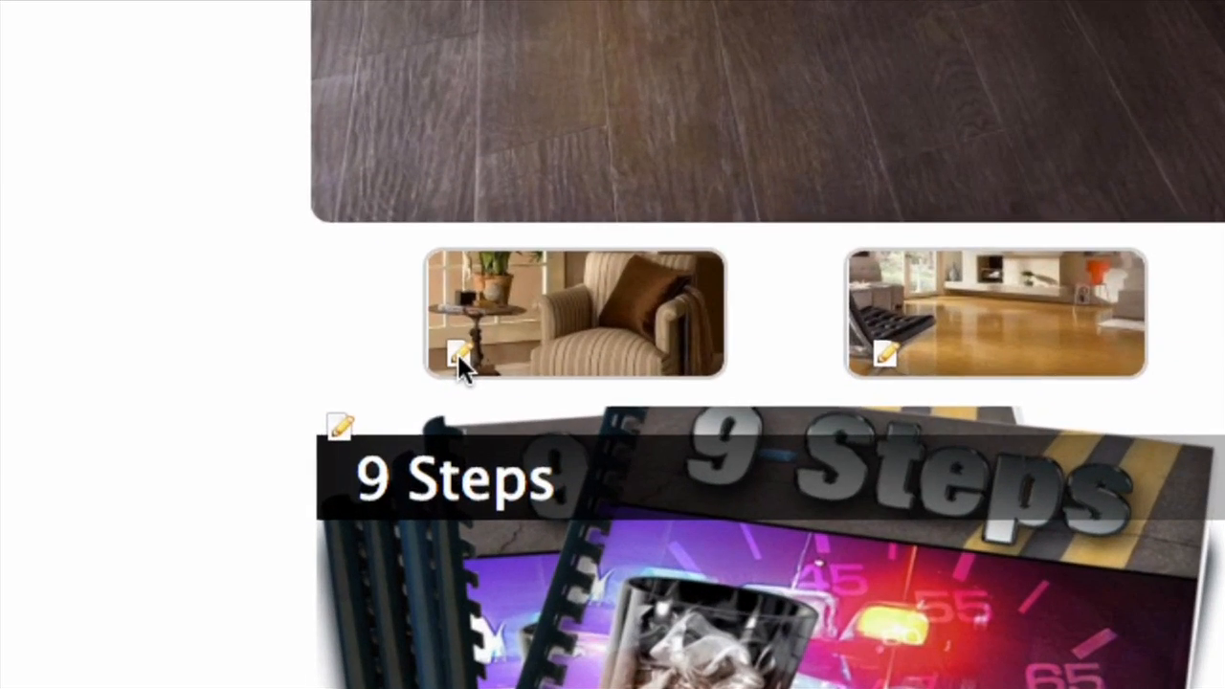
Change the first slideshow image's title to Red Chairs and replace its picture with Happy to survive.png from the InstallMag folder.
{"action": "left_click", "coordinate": [458, 354]}
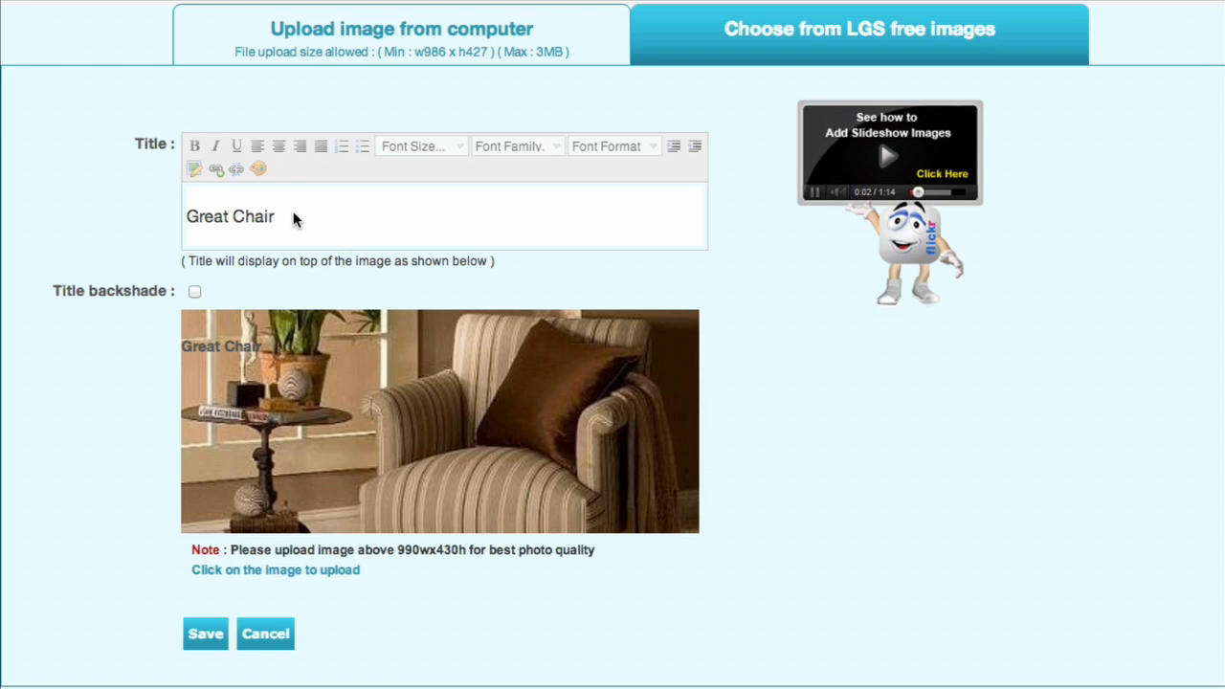
{"action": "left_click_drag", "start_coordinate": [298, 212], "coordinate": [178, 212]}
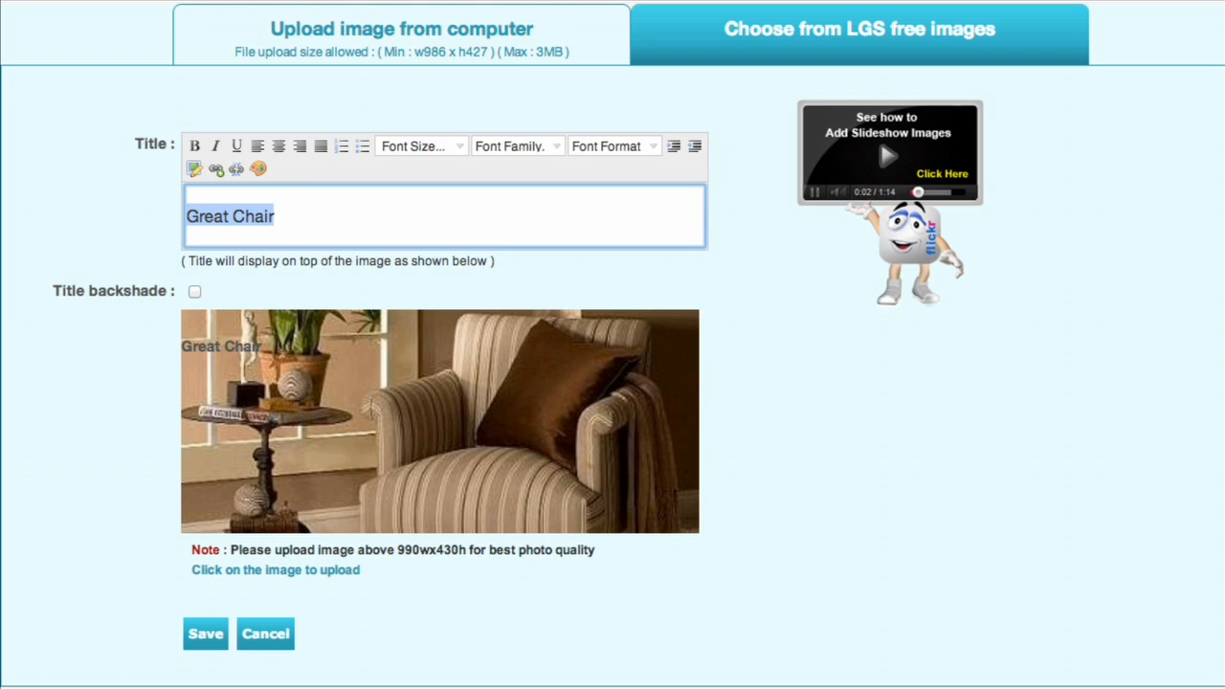
{"action": "type", "text": "Red "}
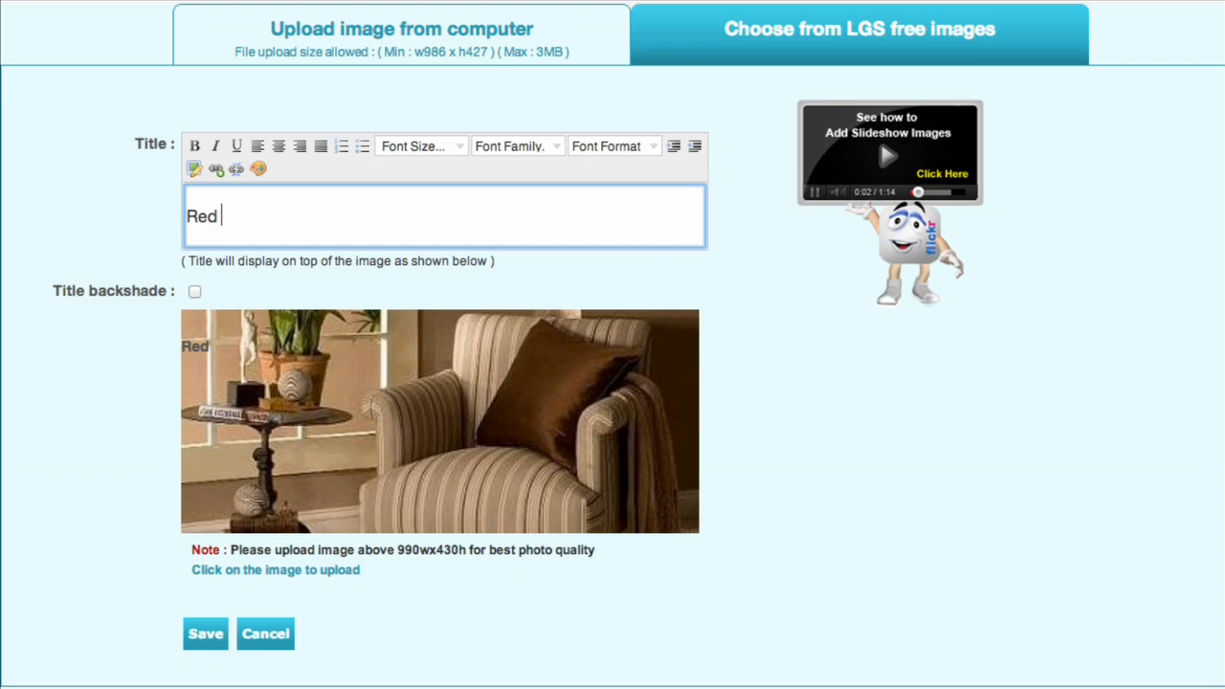
{"action": "type", "text": "Chairs"}
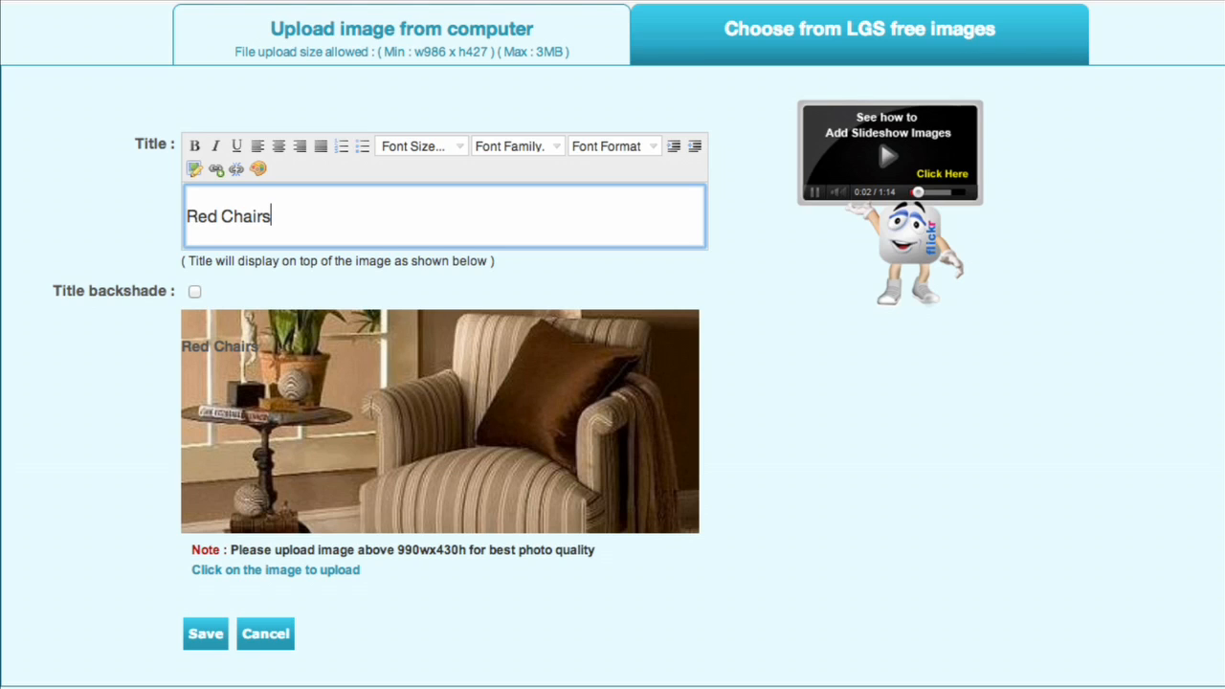
{"action": "left_click", "coordinate": [459, 465]}
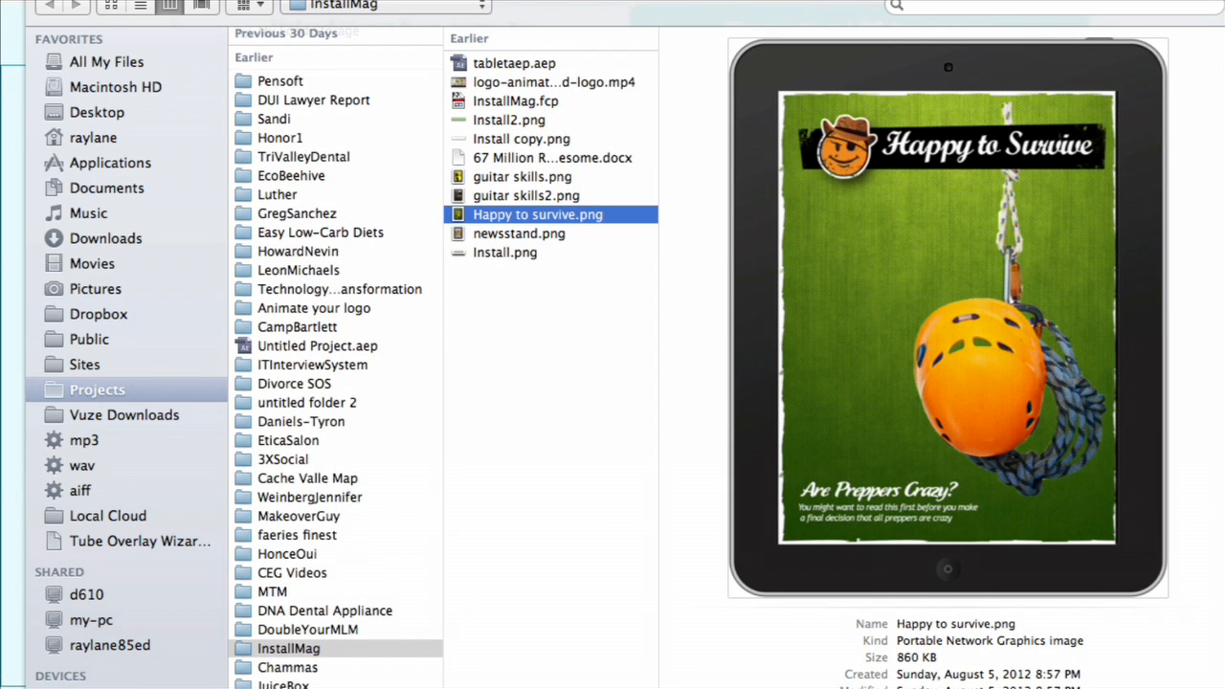
{"action": "key", "text": "Return"}
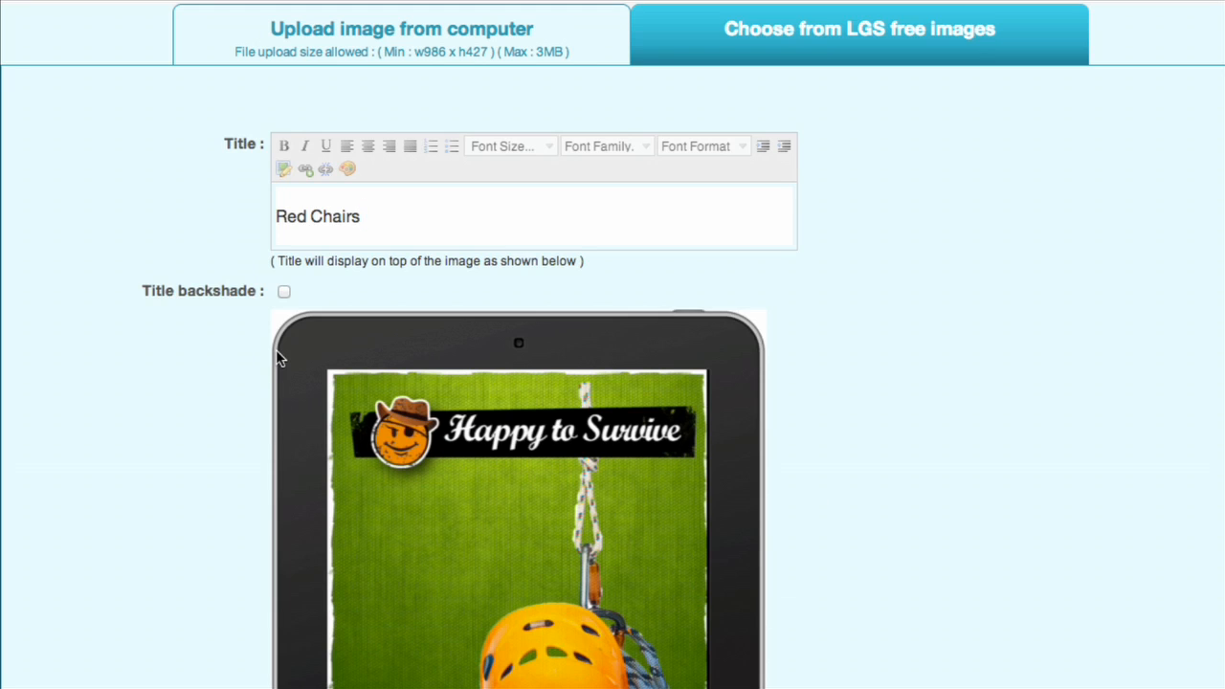
Crop the uploaded image to a full-width band around the orange helmet and save the slide.
{"action": "left_click_drag", "start_coordinate": [277, 352], "coordinate": [607, 584]}
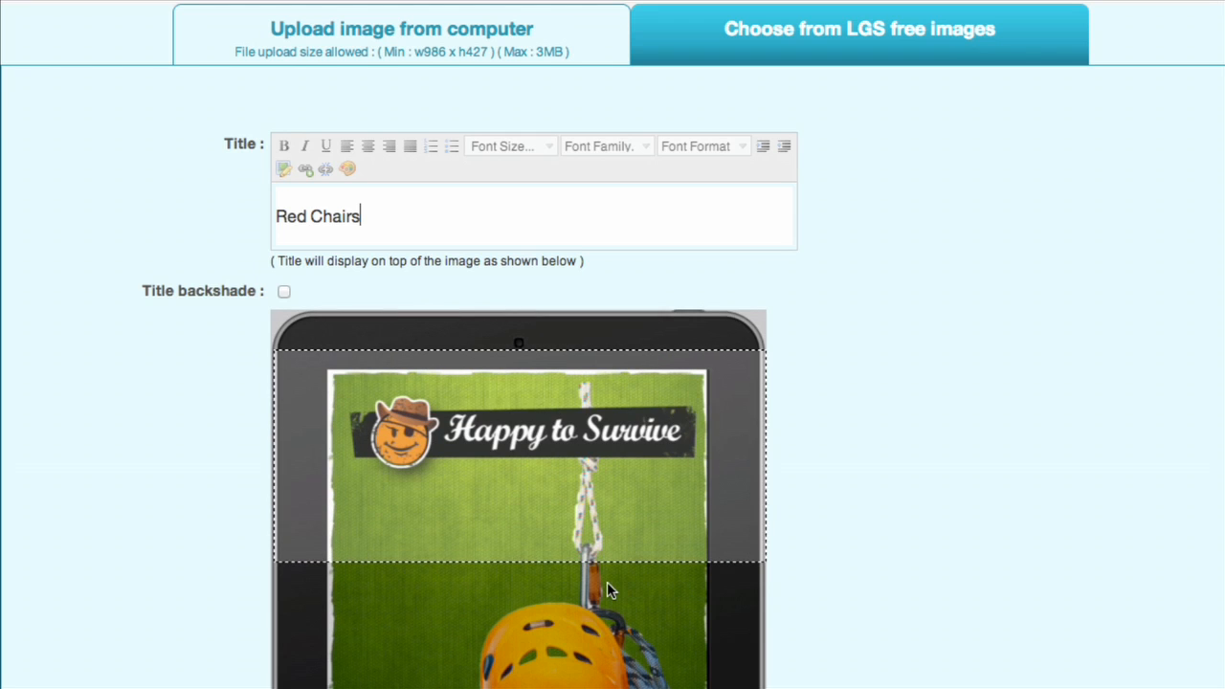
{"action": "left_click_drag", "start_coordinate": [595, 511], "coordinate": [617, 688]}
{"action": "scroll", "coordinate": [980, 678], "scroll_direction": "down", "scroll_amount": 1}
{"action": "scroll", "coordinate": [980, 681], "scroll_direction": "down", "scroll_amount": 5}
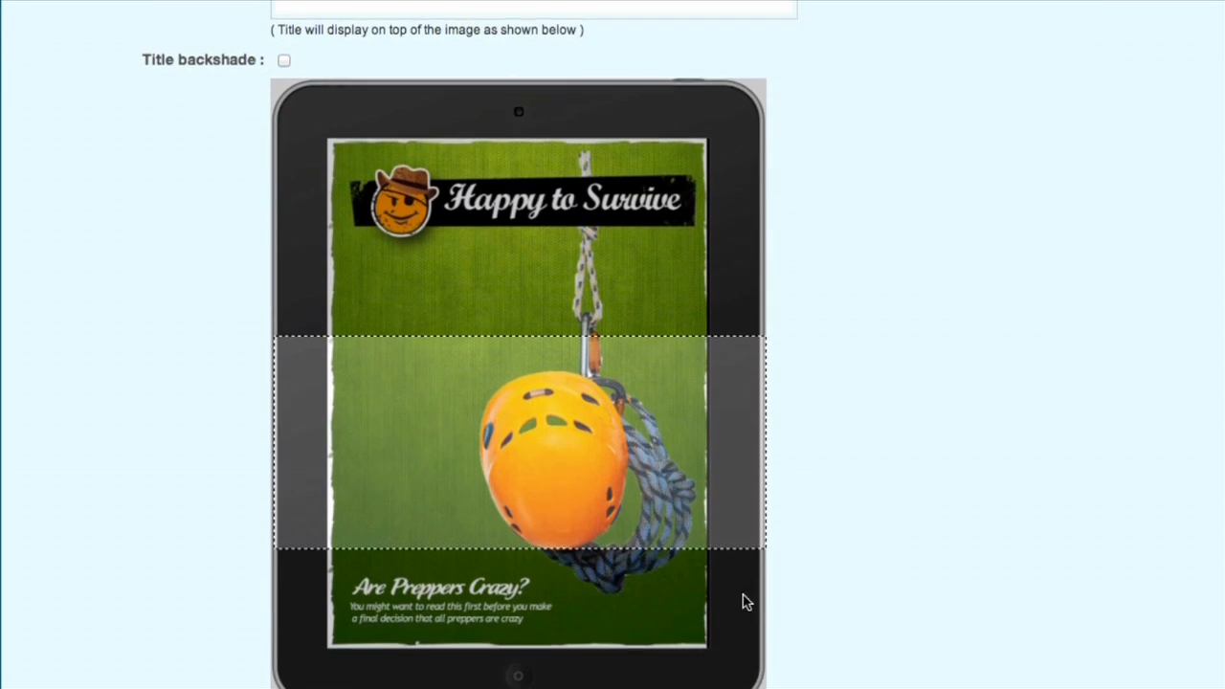
{"action": "mouse_move", "coordinate": [546, 470]}
{"action": "left_mouse_down"}
{"action": "mouse_move", "coordinate": [546, 460]}
{"action": "mouse_move", "coordinate": [552, 495]}
{"action": "mouse_move", "coordinate": [552, 481]}
{"action": "left_mouse_up"}
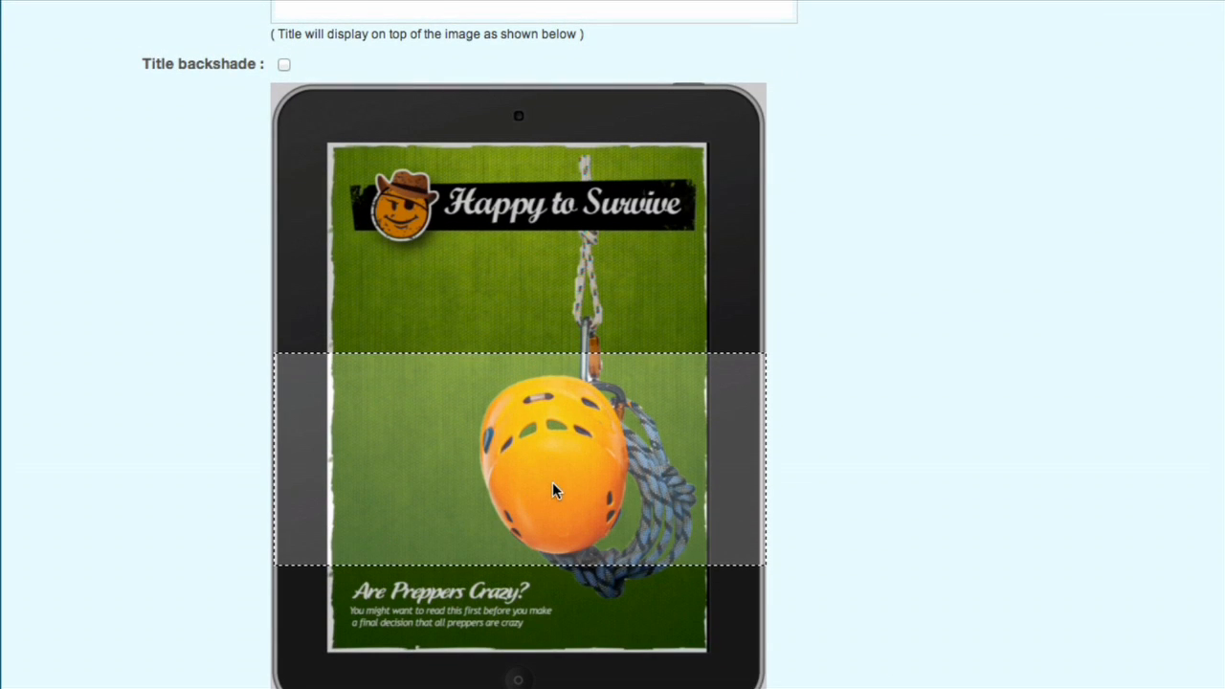
{"action": "scroll", "coordinate": [562, 491], "scroll_direction": "down", "scroll_amount": 3}
{"action": "left_click", "coordinate": [300, 634]}
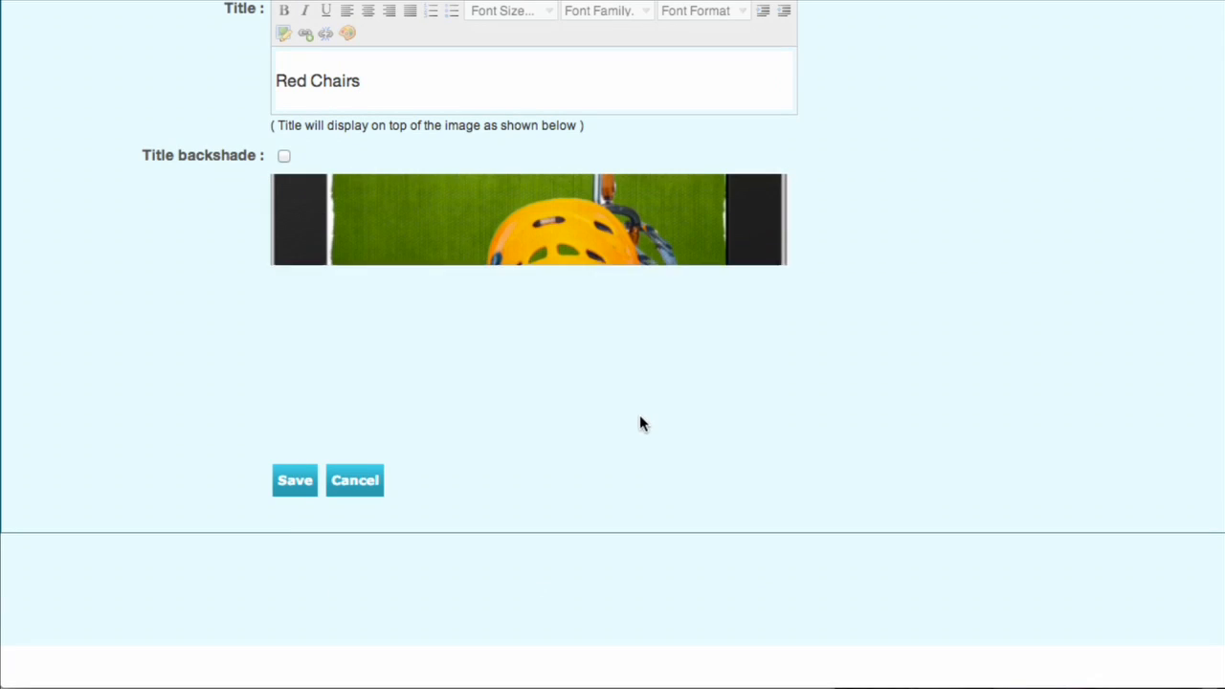
{"action": "left_click", "coordinate": [293, 487]}
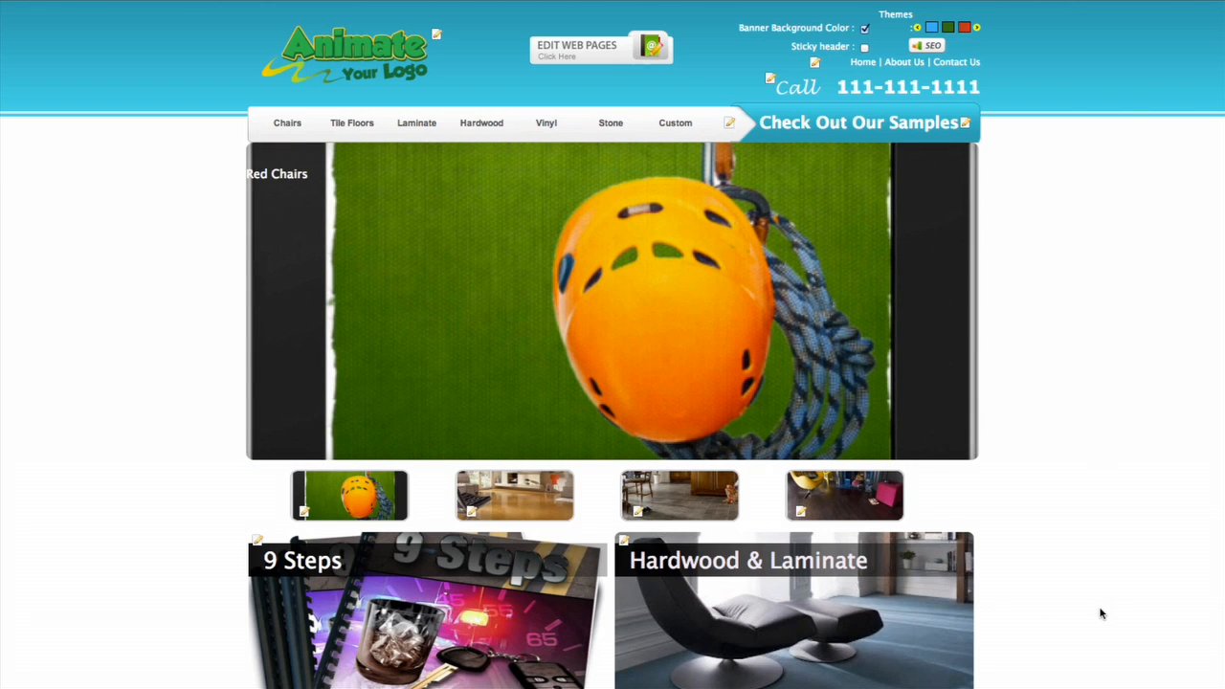
Replace the second slideshow image with the headset woman photo from the Chat Now category of the LGS free images.
{"action": "left_click", "coordinate": [472, 515]}
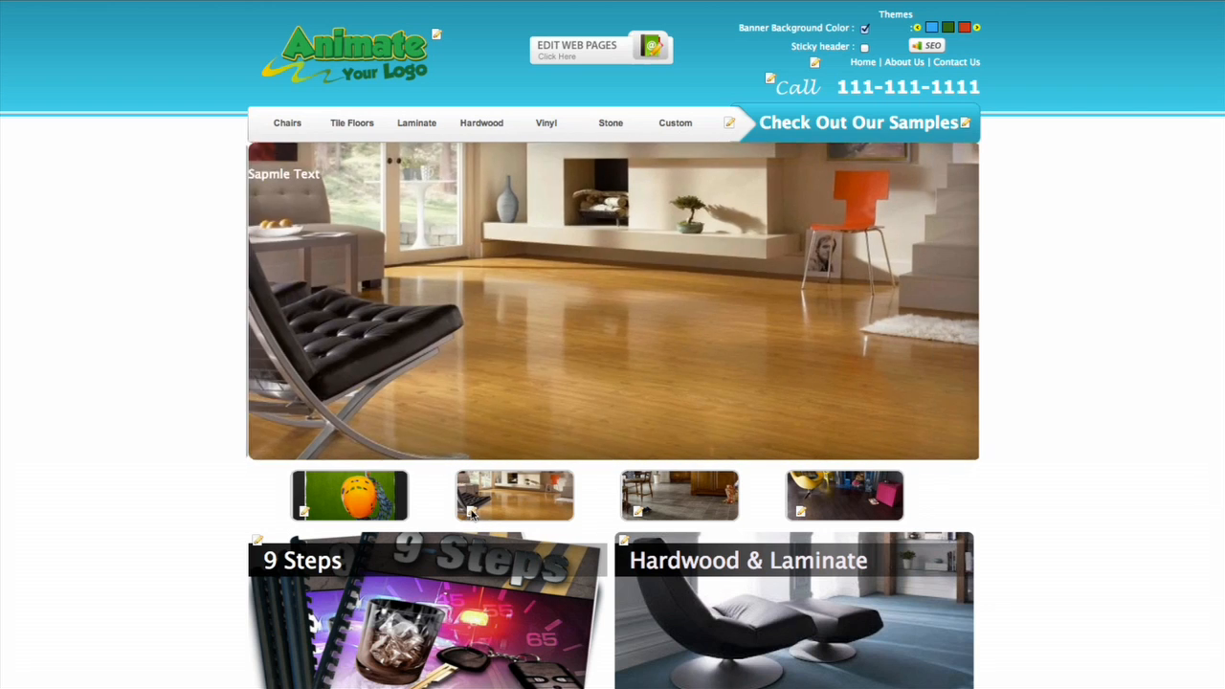
{"action": "left_click", "coordinate": [470, 513]}
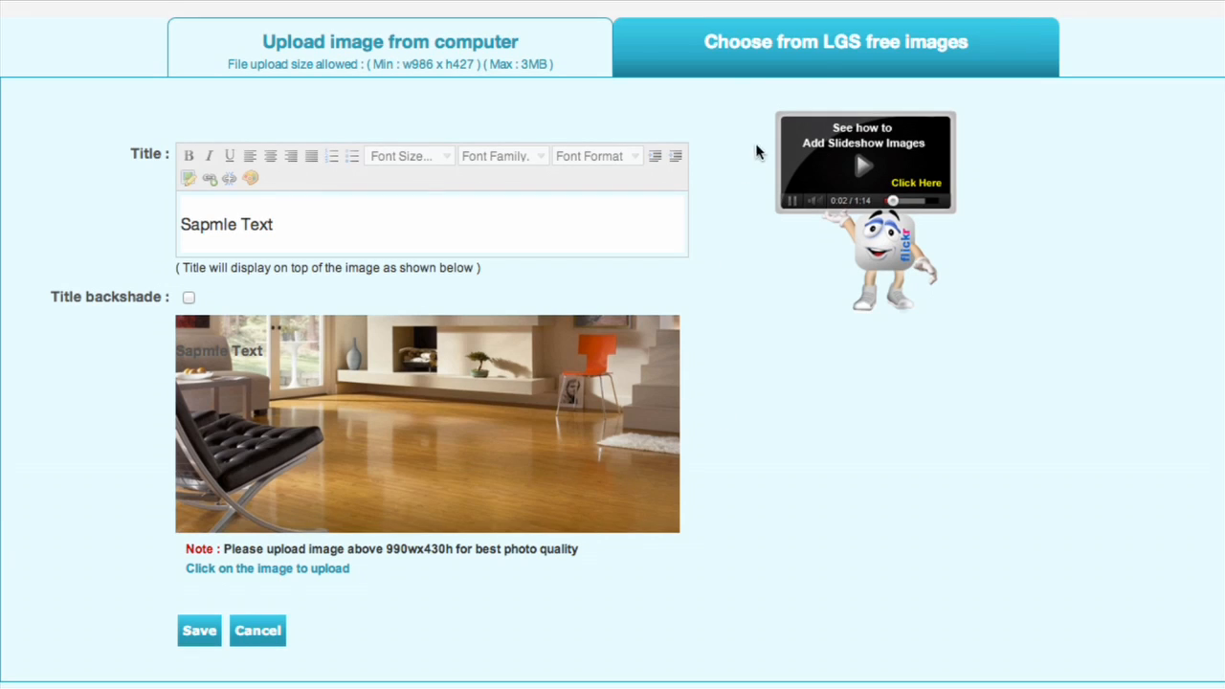
{"action": "left_click", "coordinate": [845, 51]}
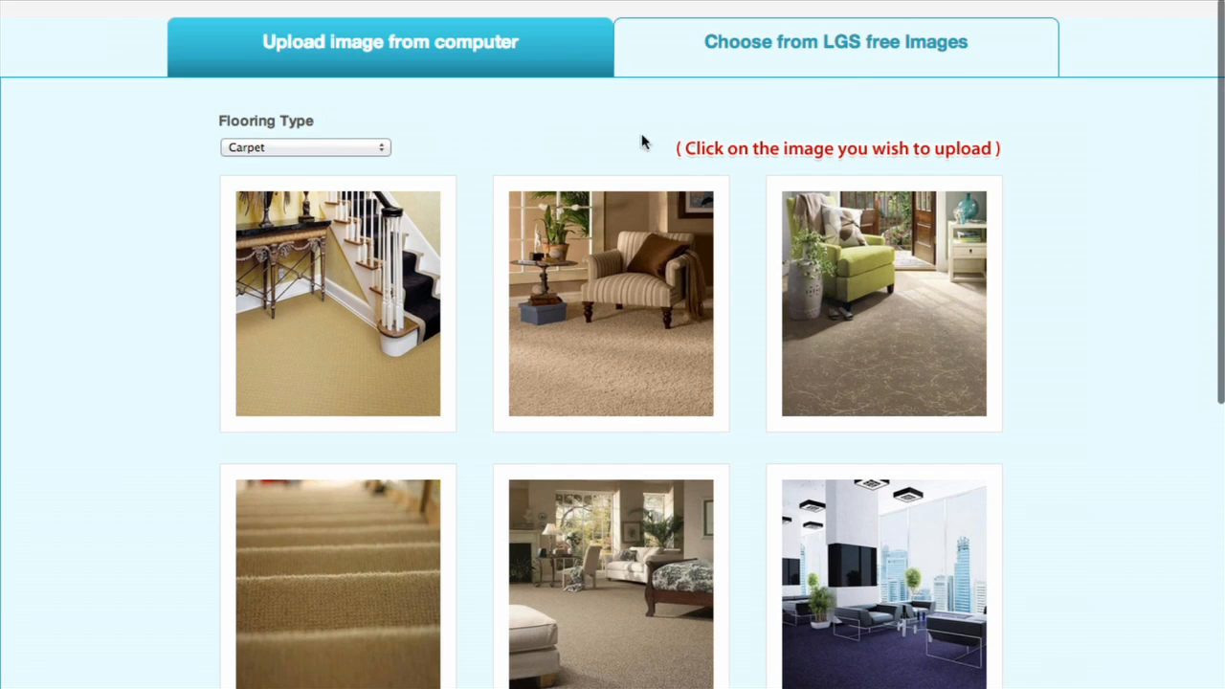
{"action": "left_click", "coordinate": [315, 146]}
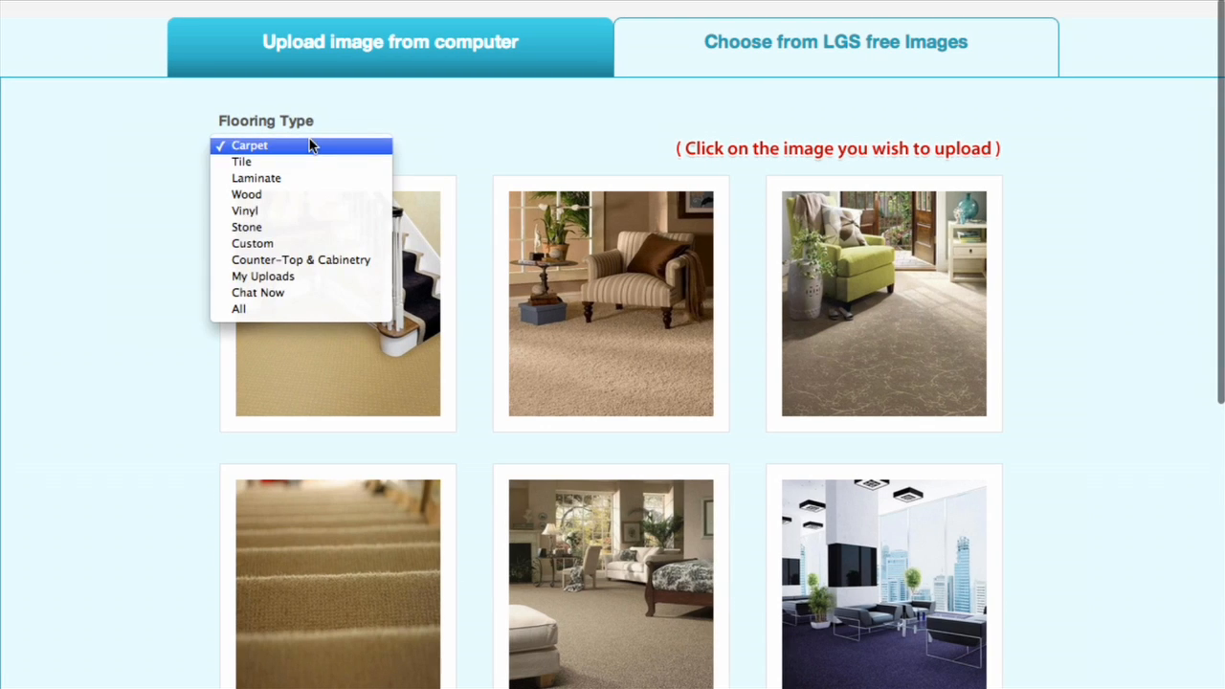
{"action": "left_click", "coordinate": [322, 293]}
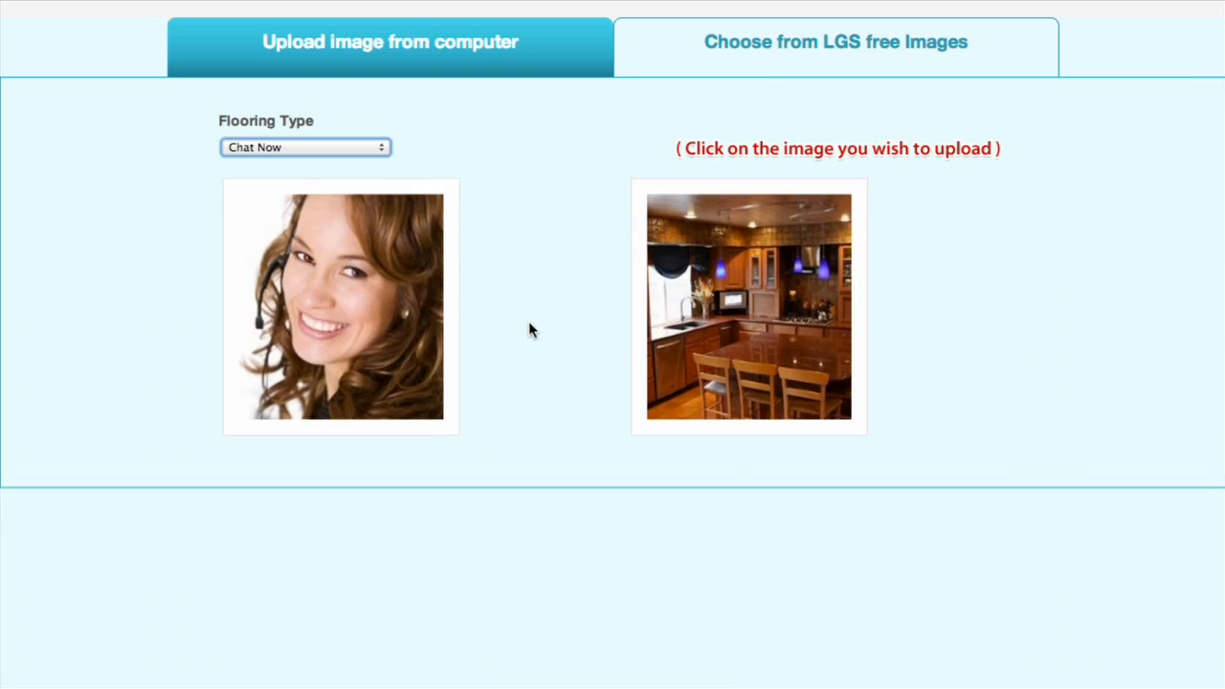
{"action": "left_click", "coordinate": [340, 323]}
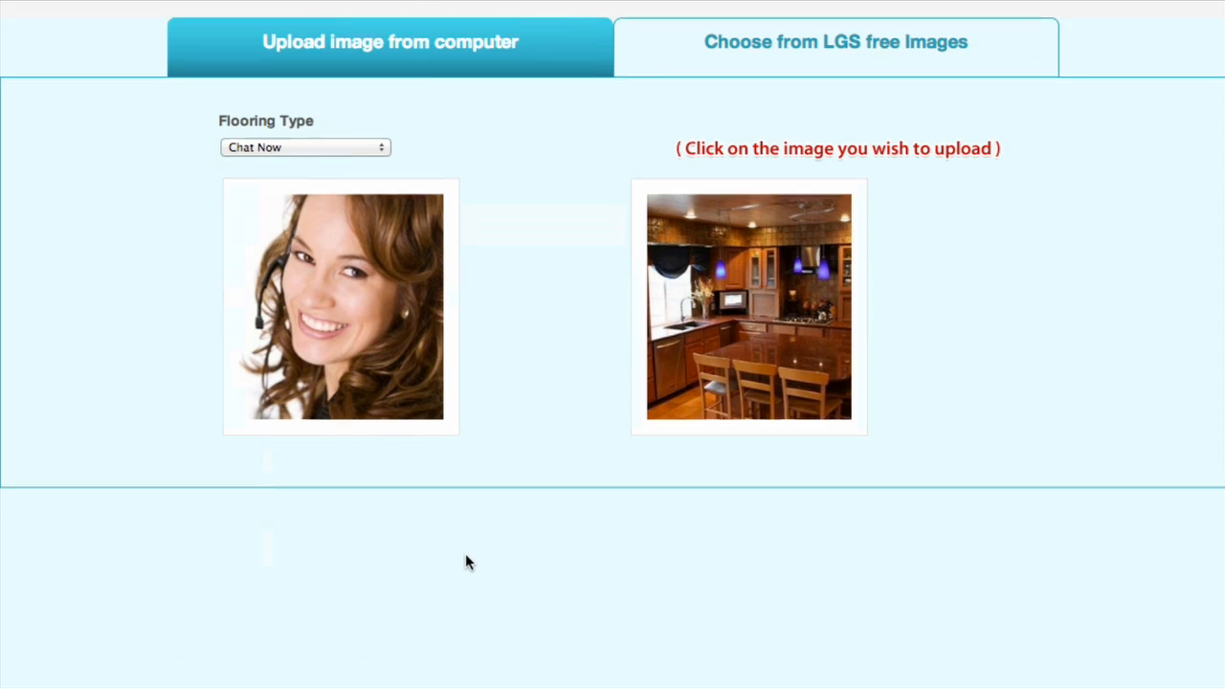
Crop the headset woman photo to a full-width band across her face and save the slide.
{"action": "left_click_drag", "start_coordinate": [267, 364], "coordinate": [470, 479]}
{"action": "left_click_drag", "start_coordinate": [423, 439], "coordinate": [430, 453]}
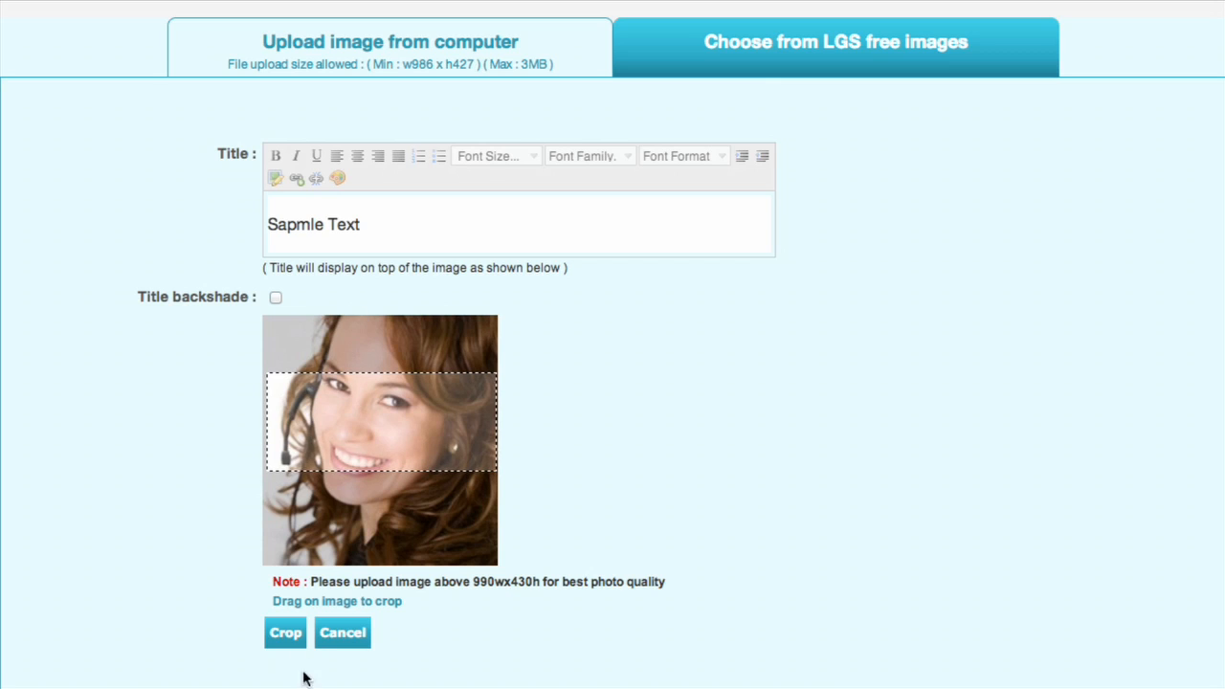
{"action": "left_click", "coordinate": [290, 633]}
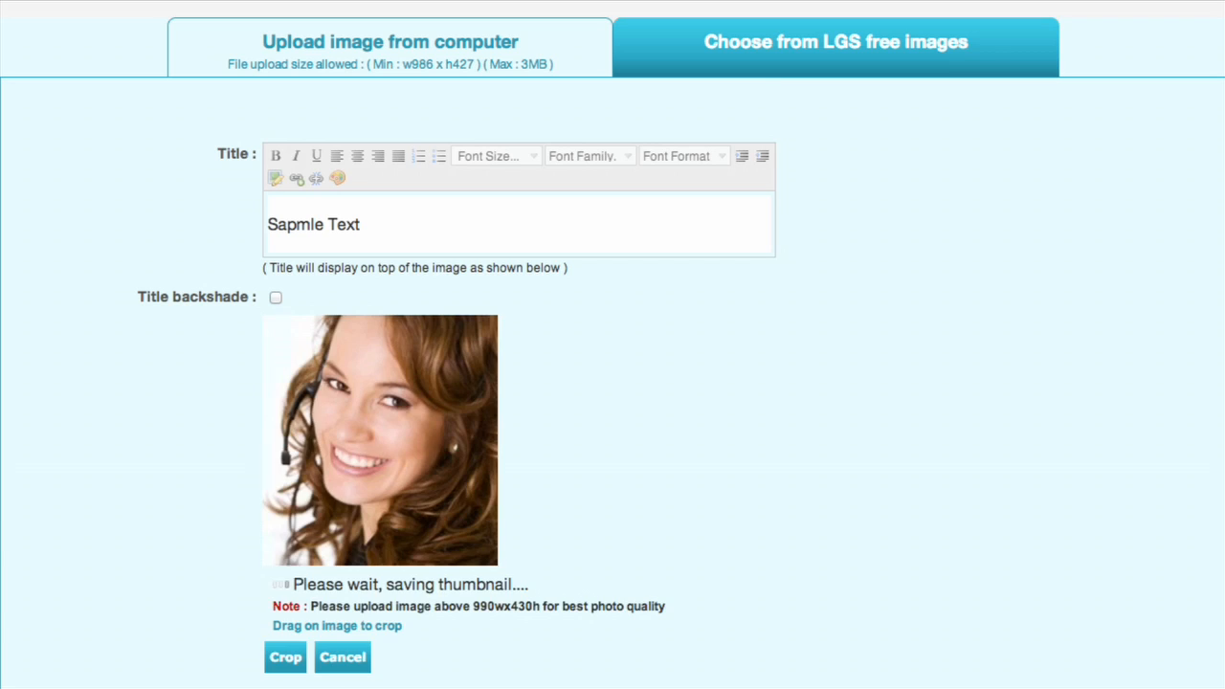
{"action": "left_click", "coordinate": [285, 620]}
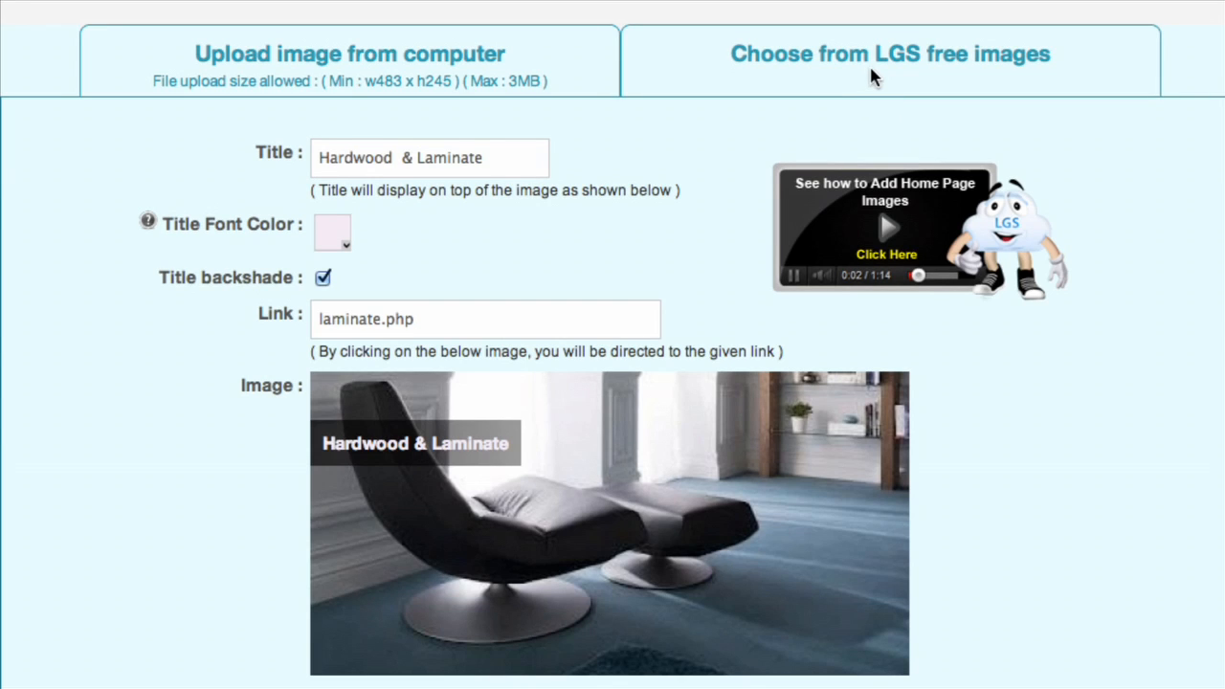
Replace the Hardwood & Laminate section image with the striped armchair photo from the free Carpet images and mark a full-width crop area across the chair seat.
{"action": "left_click", "coordinate": [869, 64]}
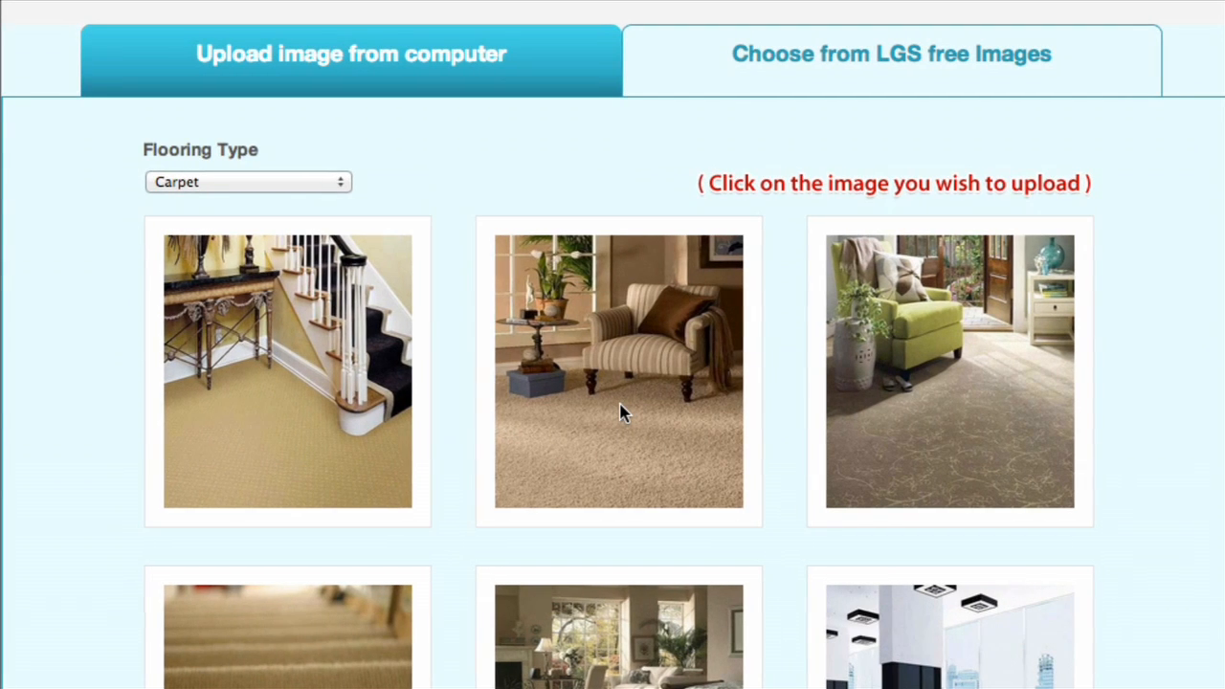
{"action": "left_click", "coordinate": [620, 412]}
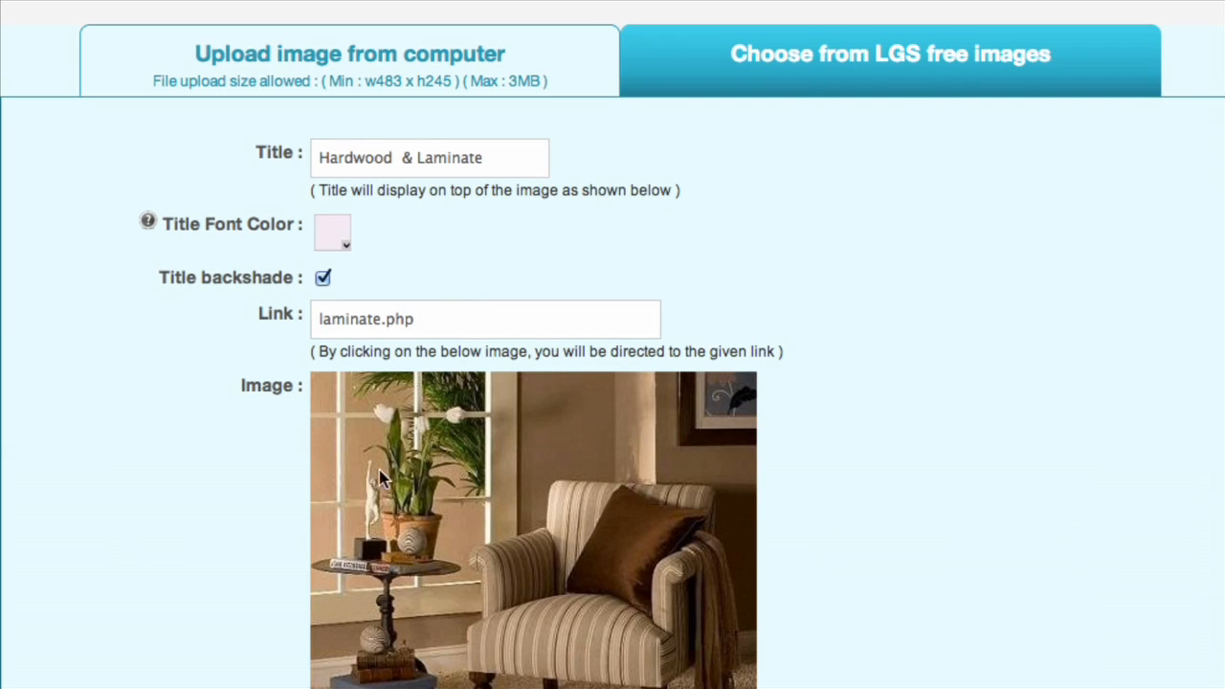
{"action": "left_click_drag", "start_coordinate": [316, 459], "coordinate": [756, 684]}
{"action": "left_click_drag", "start_coordinate": [592, 598], "coordinate": [569, 681]}
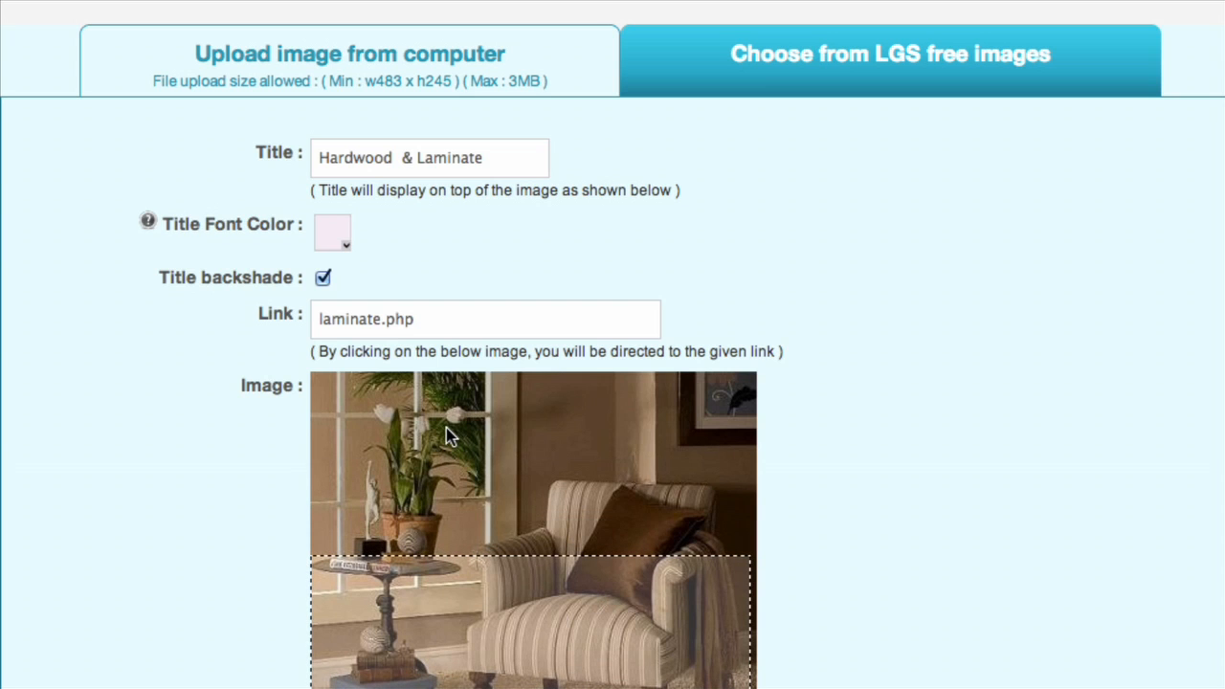
{"action": "scroll", "coordinate": [182, 552], "scroll_direction": "down", "scroll_amount": 1}
{"action": "scroll", "coordinate": [181, 552], "scroll_direction": "down", "scroll_amount": 3}
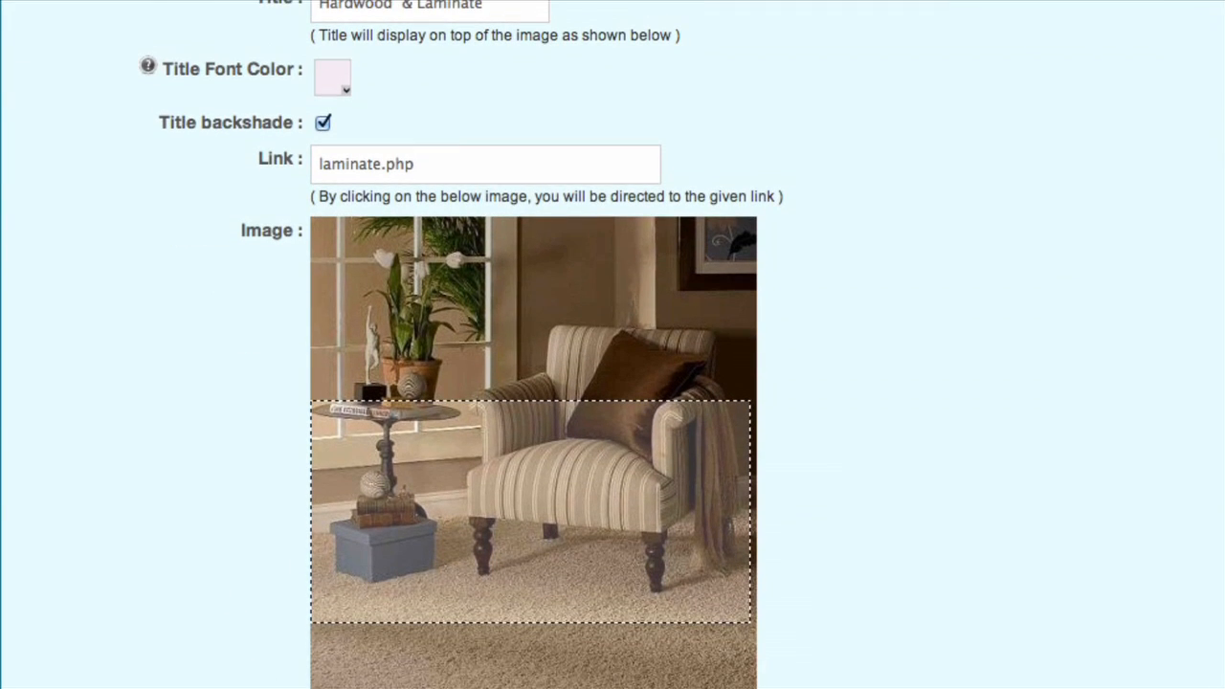
Change the section image's title to Carpets, crop the armchair photo to the marked area and save the section.
{"action": "scroll", "coordinate": [284, 435], "scroll_direction": "up", "scroll_amount": 3}
{"action": "left_click", "coordinate": [485, 160]}
{"action": "left_click_drag", "start_coordinate": [485, 160], "coordinate": [254, 156]}
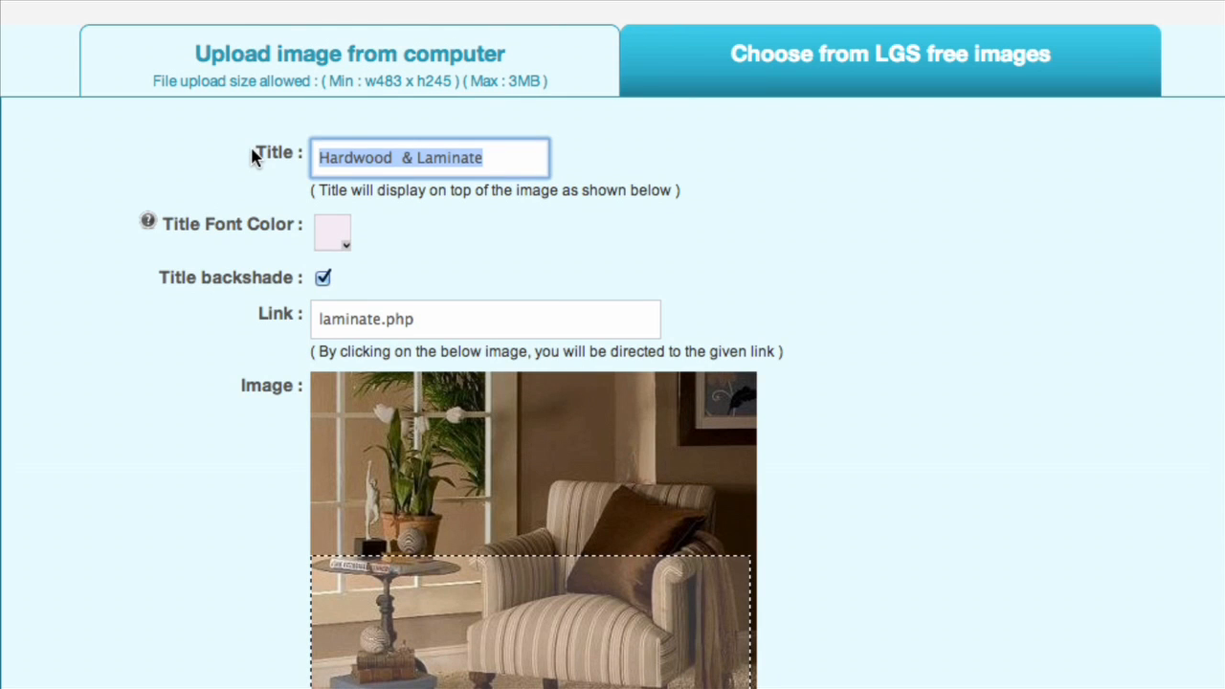
{"action": "type", "text": "Carp"}
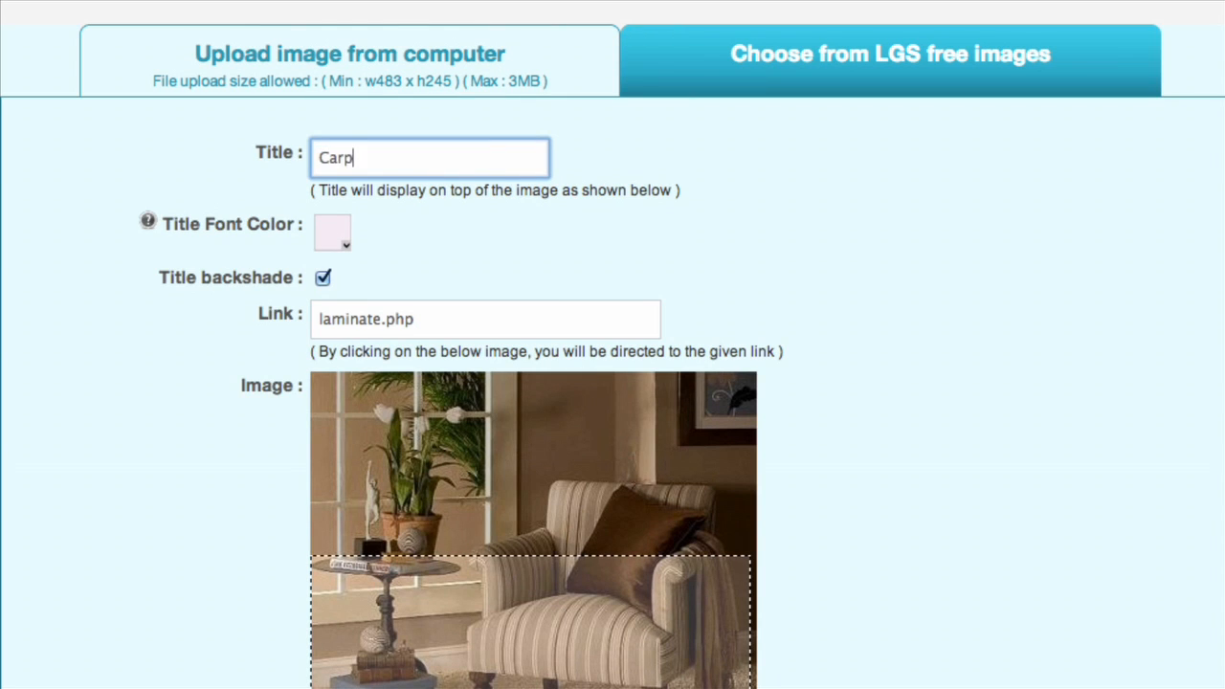
{"action": "type", "text": "ets"}
{"action": "scroll", "coordinate": [178, 508], "scroll_direction": "down", "scroll_amount": 5}
{"action": "left_click", "coordinate": [328, 605]}
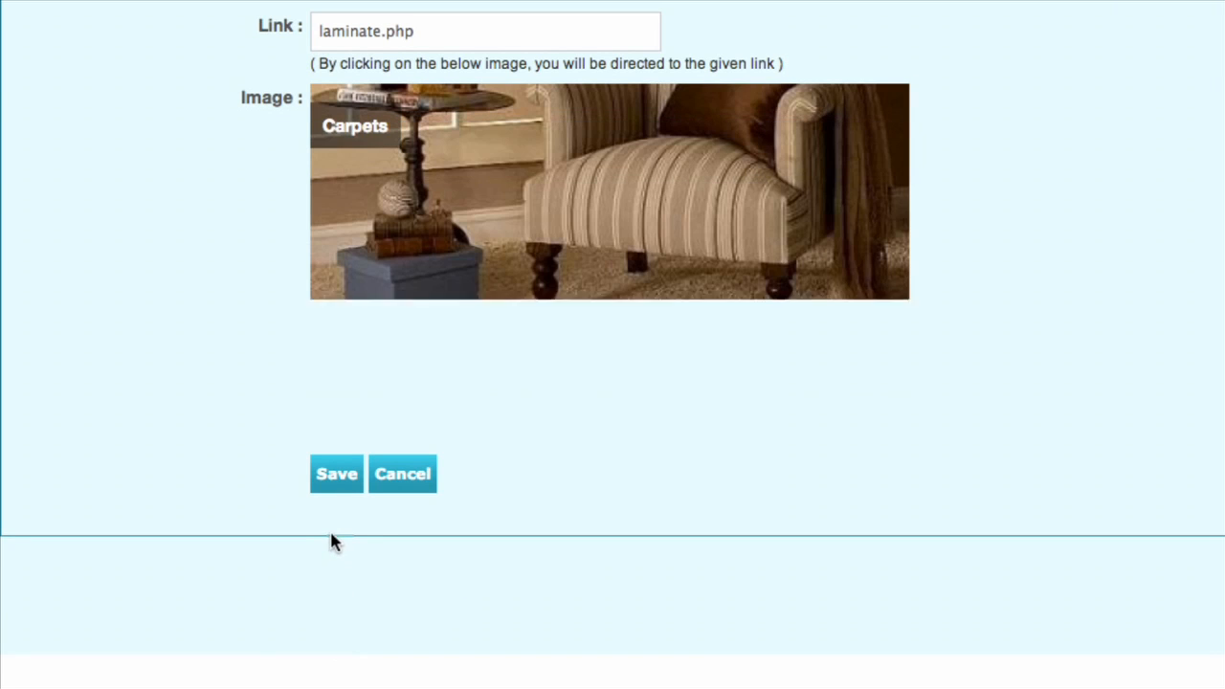
{"action": "left_click", "coordinate": [338, 477]}
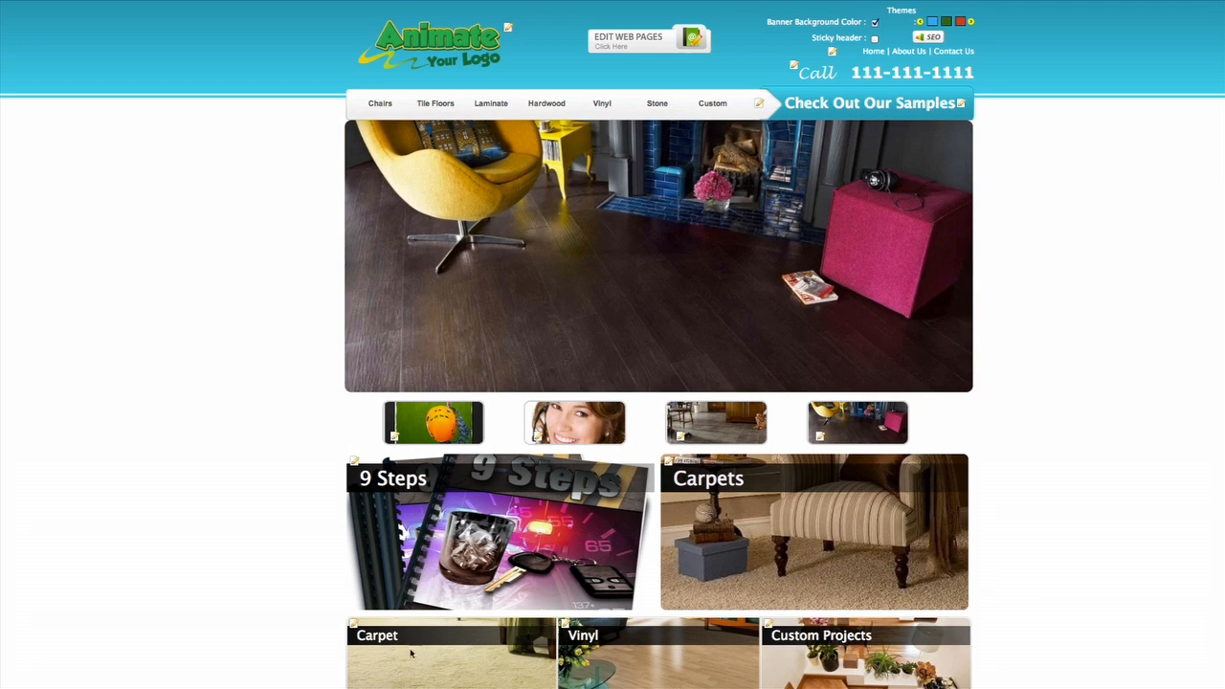
Switch the left box type below the home page sections to Image and back to Video.
{"action": "scroll", "coordinate": [1102, 583], "scroll_direction": "down", "scroll_amount": 3}
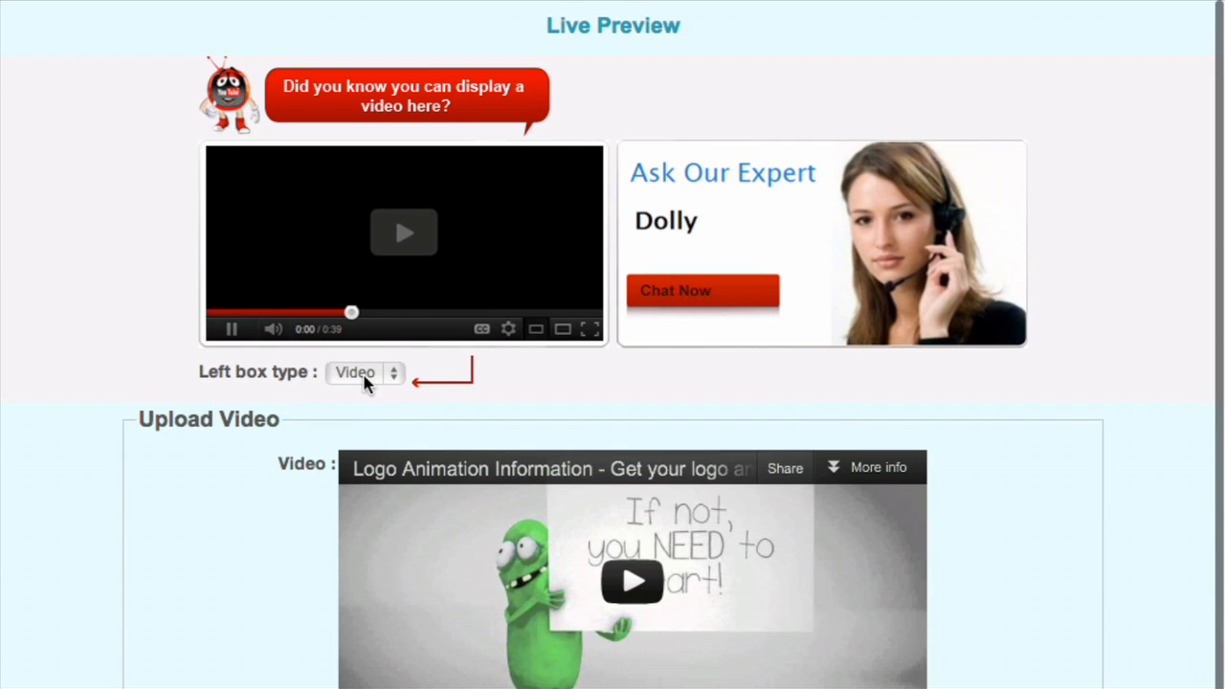
{"action": "left_click", "coordinate": [363, 381]}
{"action": "left_click", "coordinate": [360, 352]}
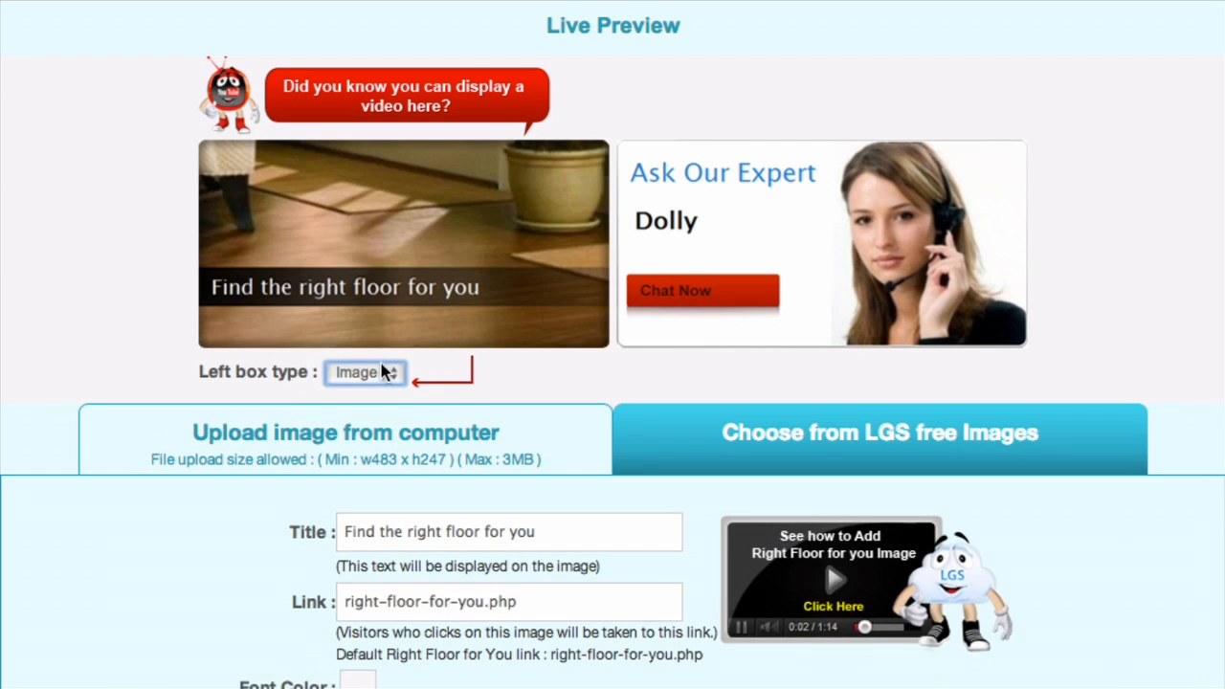
{"action": "left_click", "coordinate": [388, 373]}
{"action": "left_click", "coordinate": [388, 393]}
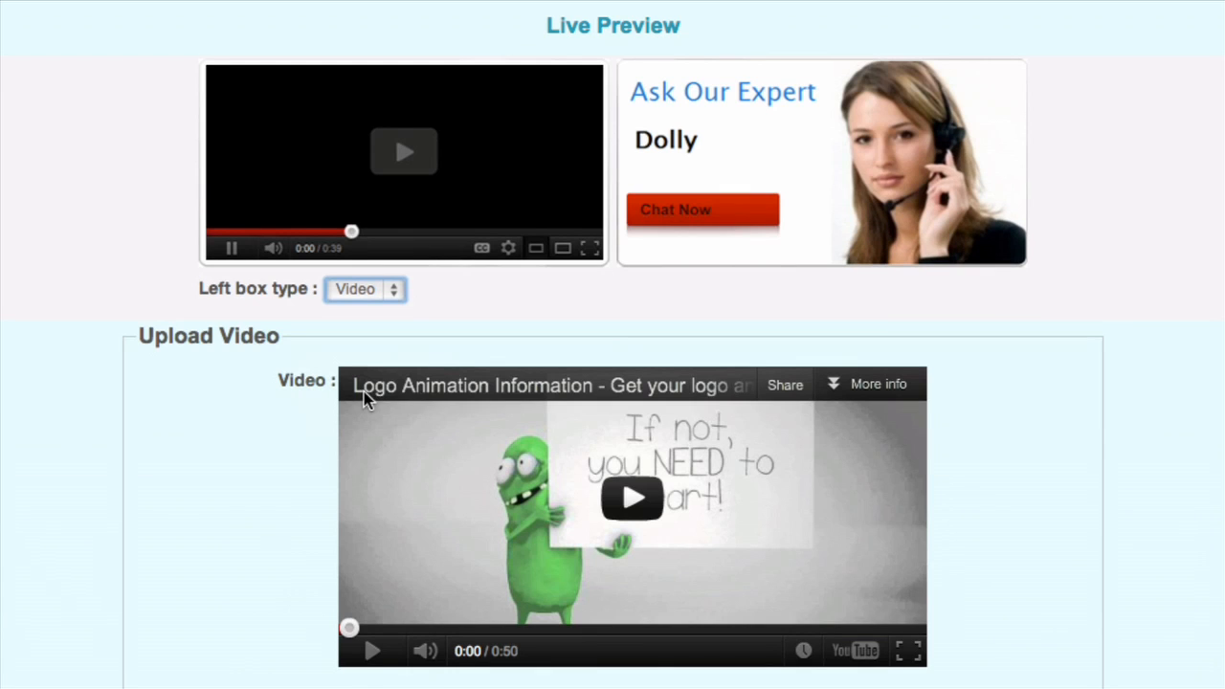
{"action": "scroll", "coordinate": [287, 418], "scroll_direction": "down", "scroll_amount": 5}
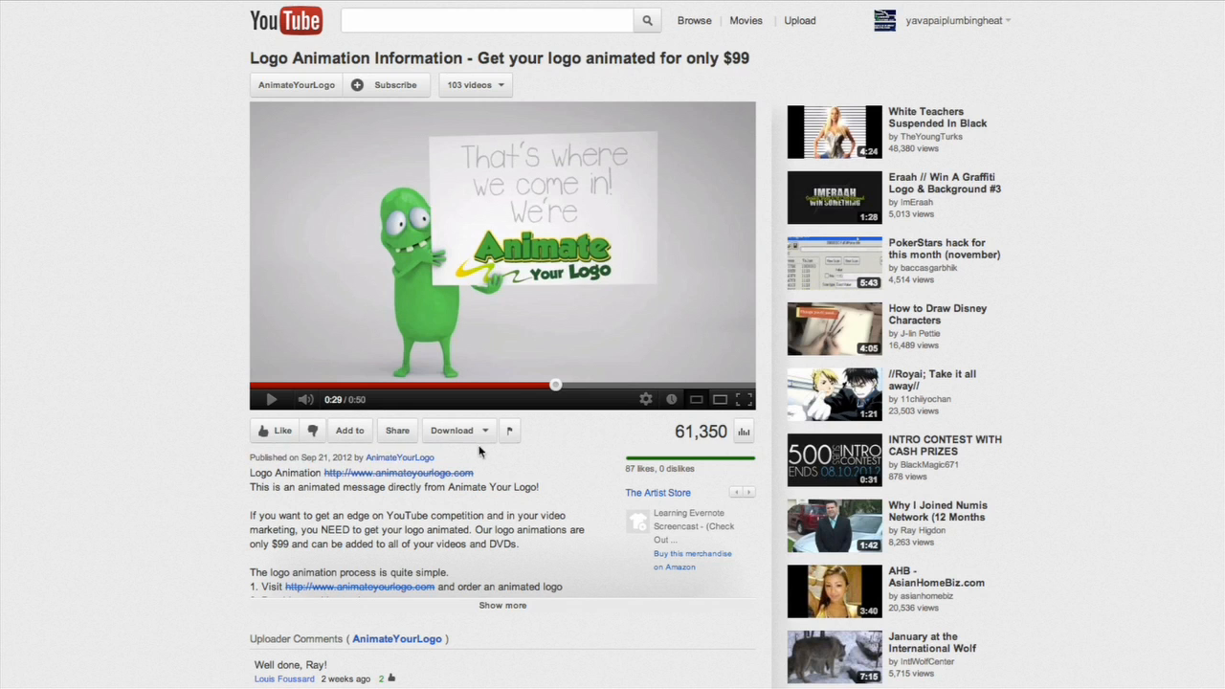
Open the embed code of the Logo Animation Information video on YouTube and save the left box with the video's embed code.
{"action": "left_click", "coordinate": [398, 431]}
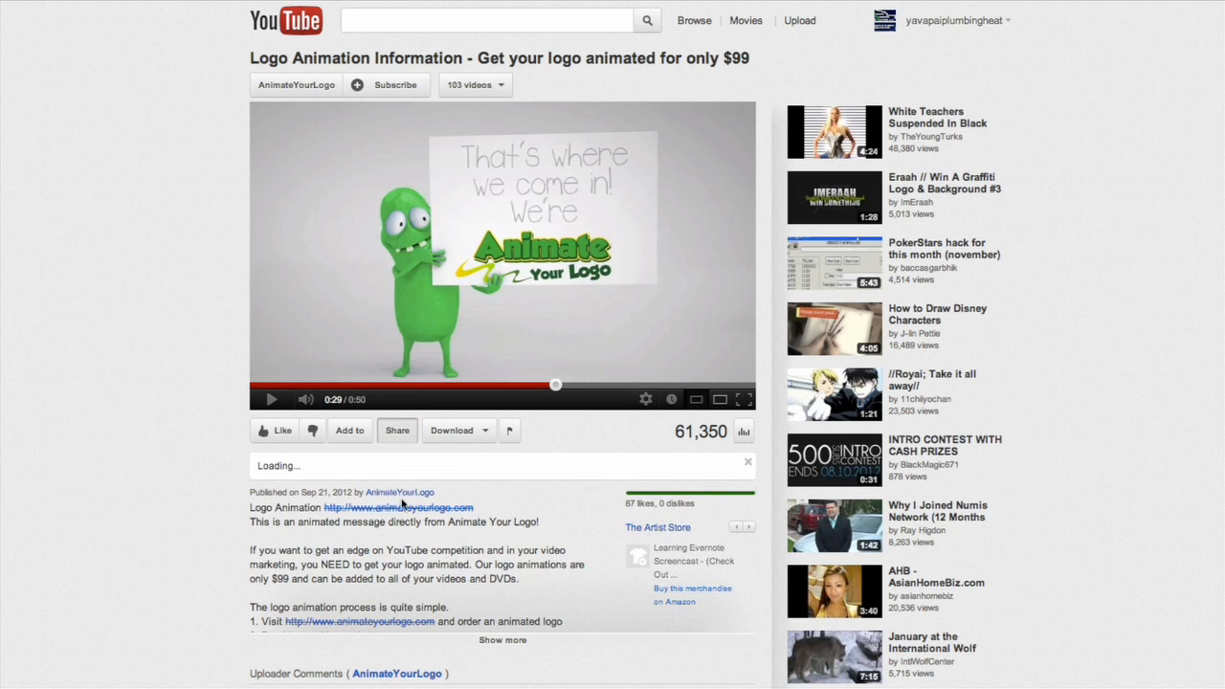
{"action": "left_click", "coordinate": [532, 486]}
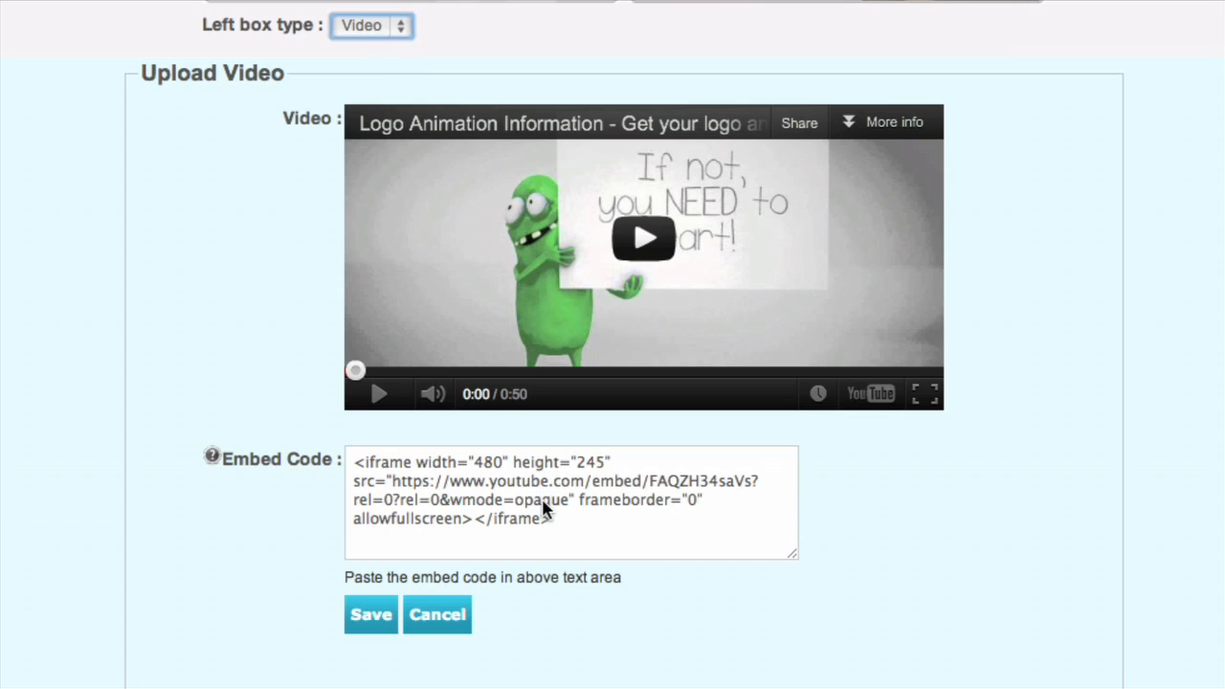
{"action": "left_click", "coordinate": [544, 509]}
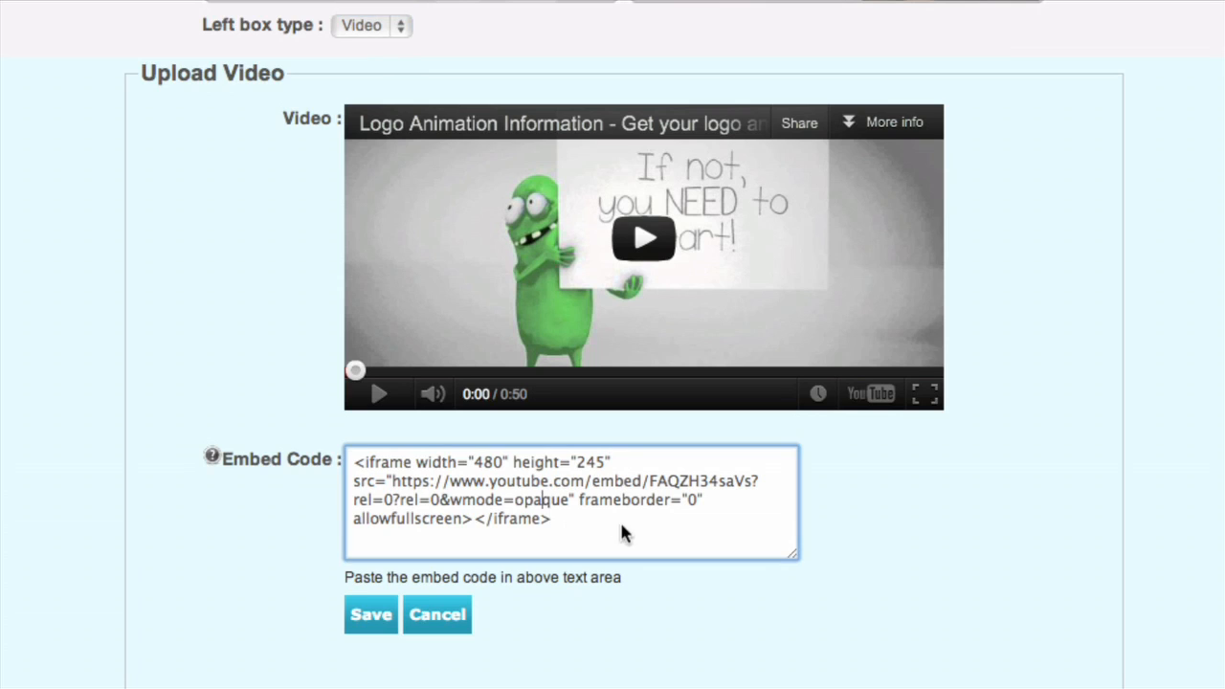
{"action": "left_click", "coordinate": [358, 627]}
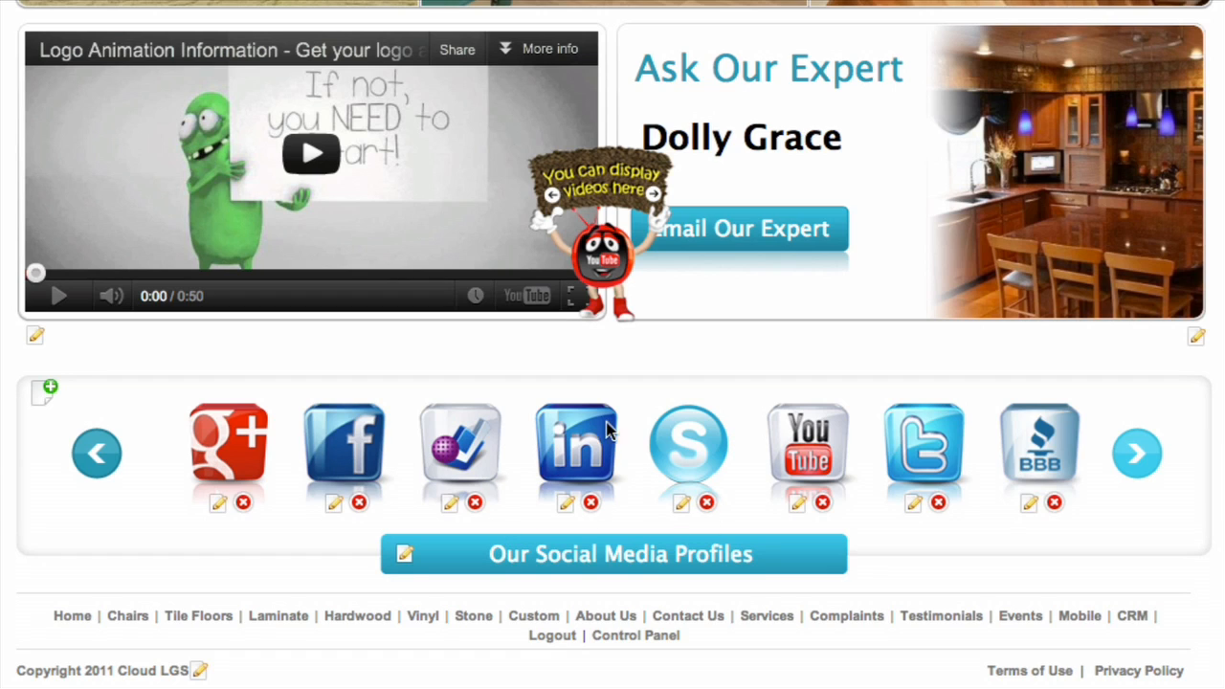
{"action": "left_click", "coordinate": [1053, 504]}
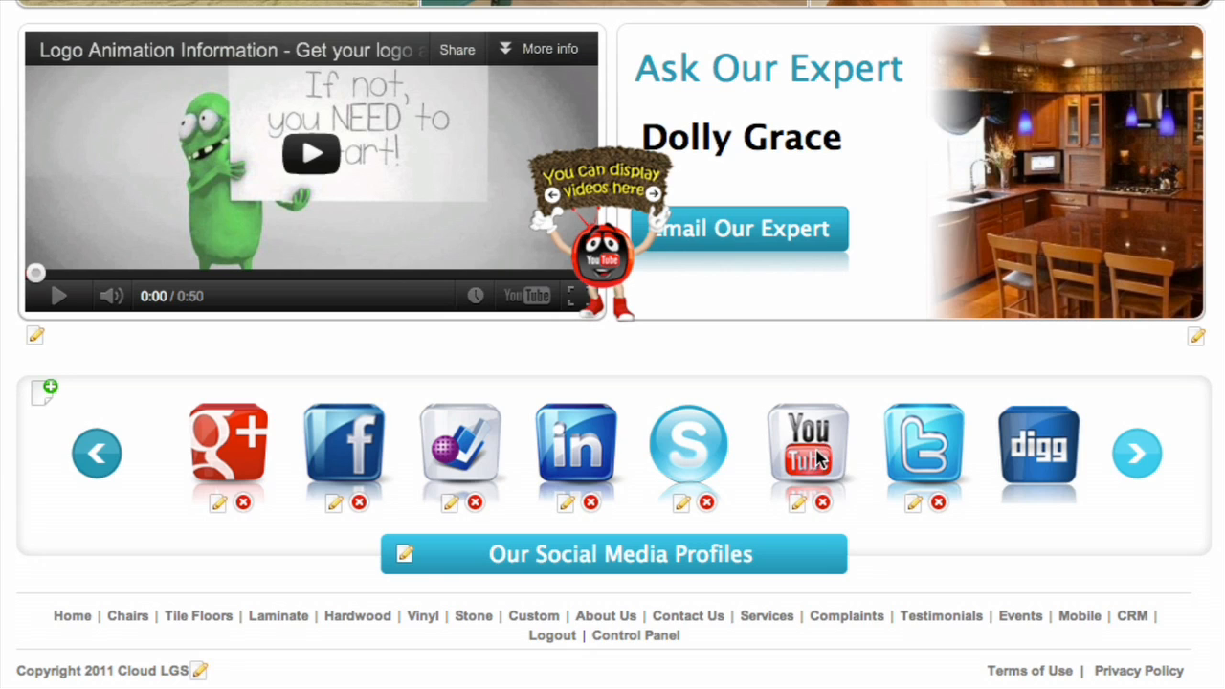
{"action": "left_click", "coordinate": [795, 504]}
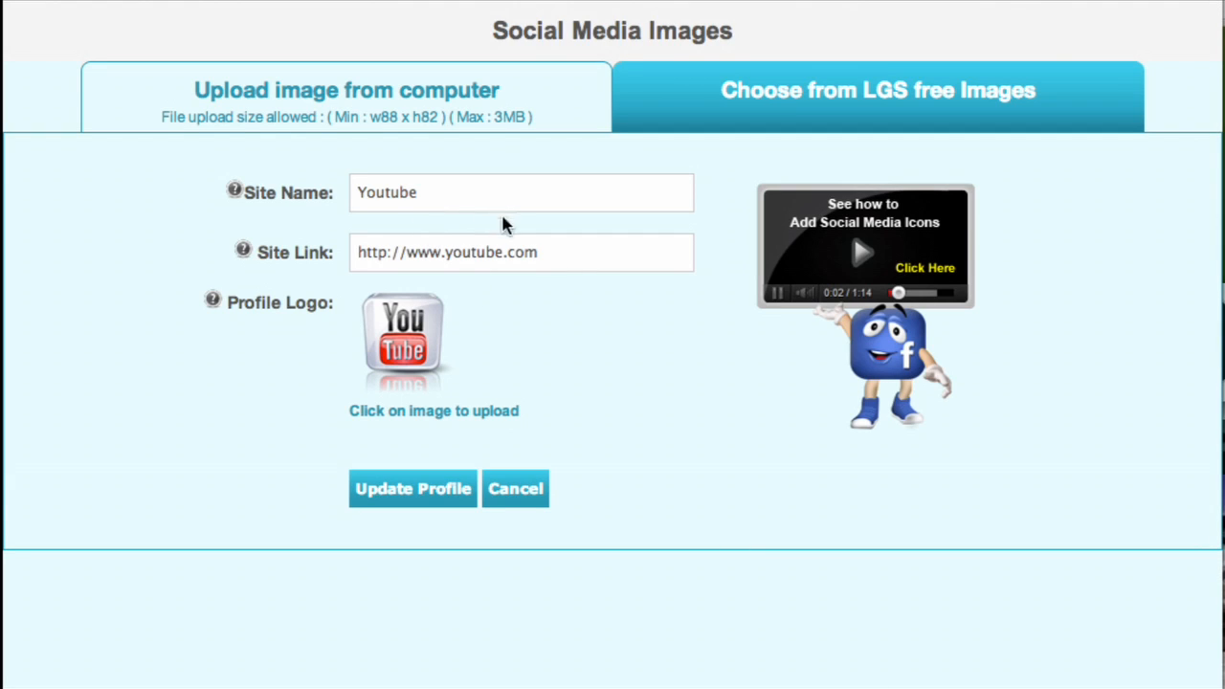
{"action": "left_click", "coordinate": [580, 265]}
{"action": "type", "text": "/"}
{"action": "type", "text": "use"}
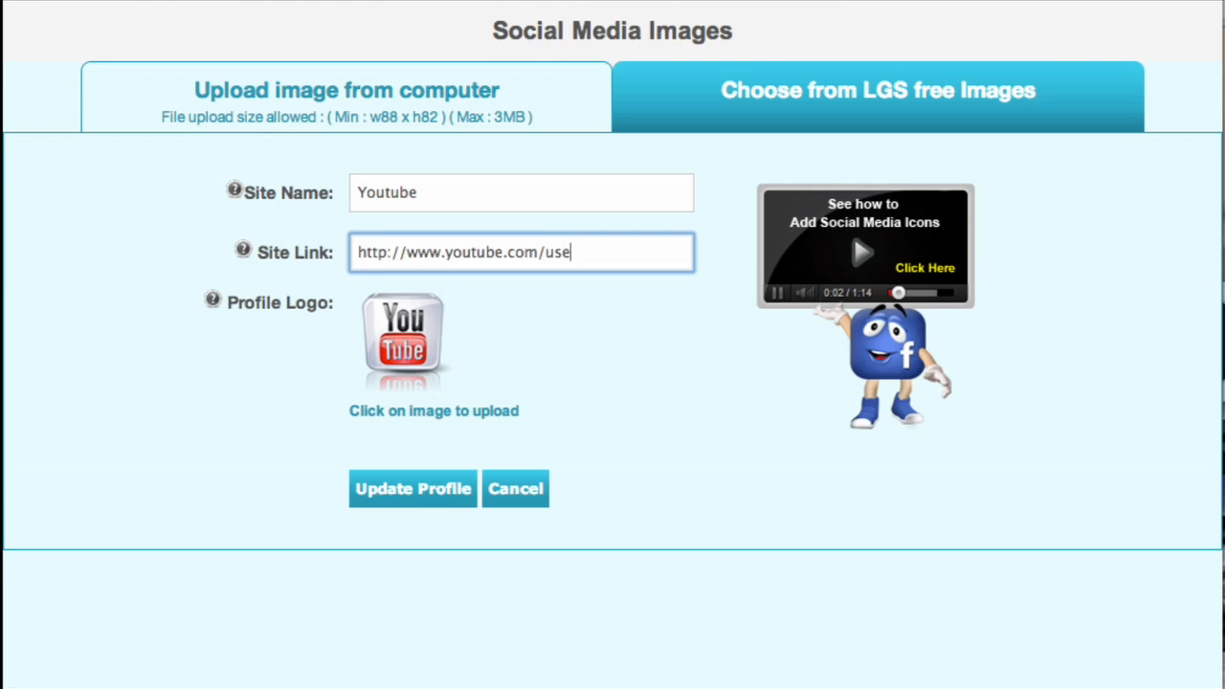
{"action": "type", "text": "r/animate"}
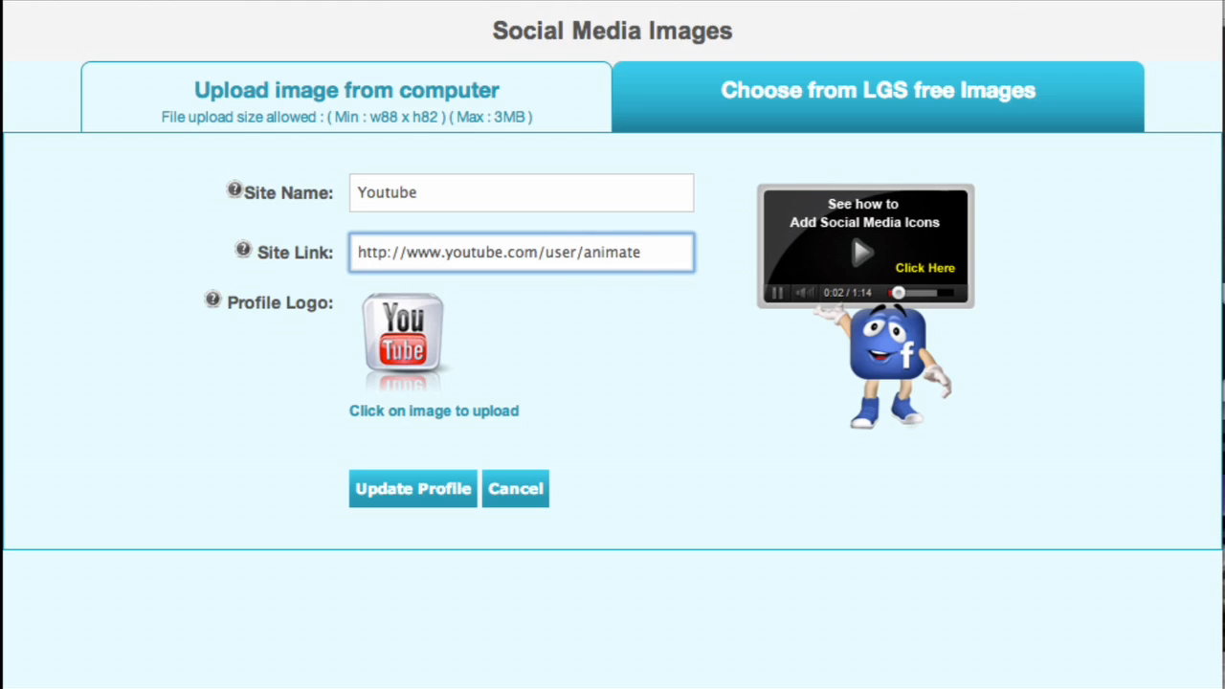
{"action": "type", "text": "yourlogo"}
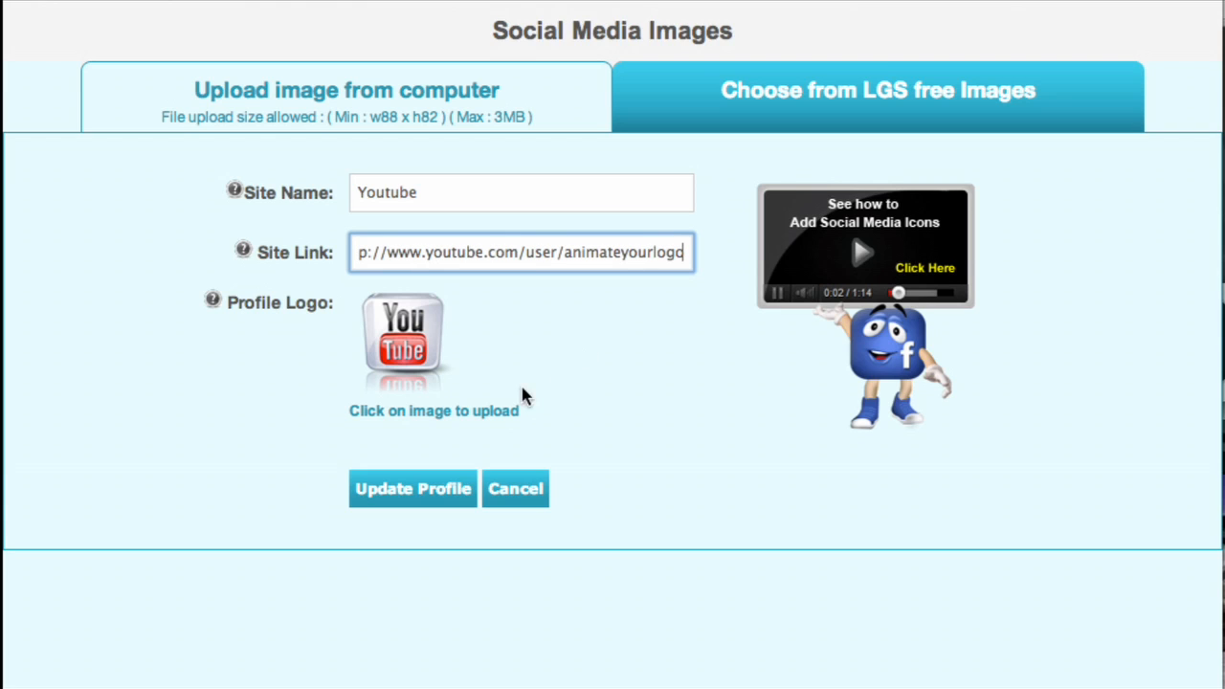
{"action": "left_click", "coordinate": [419, 486]}
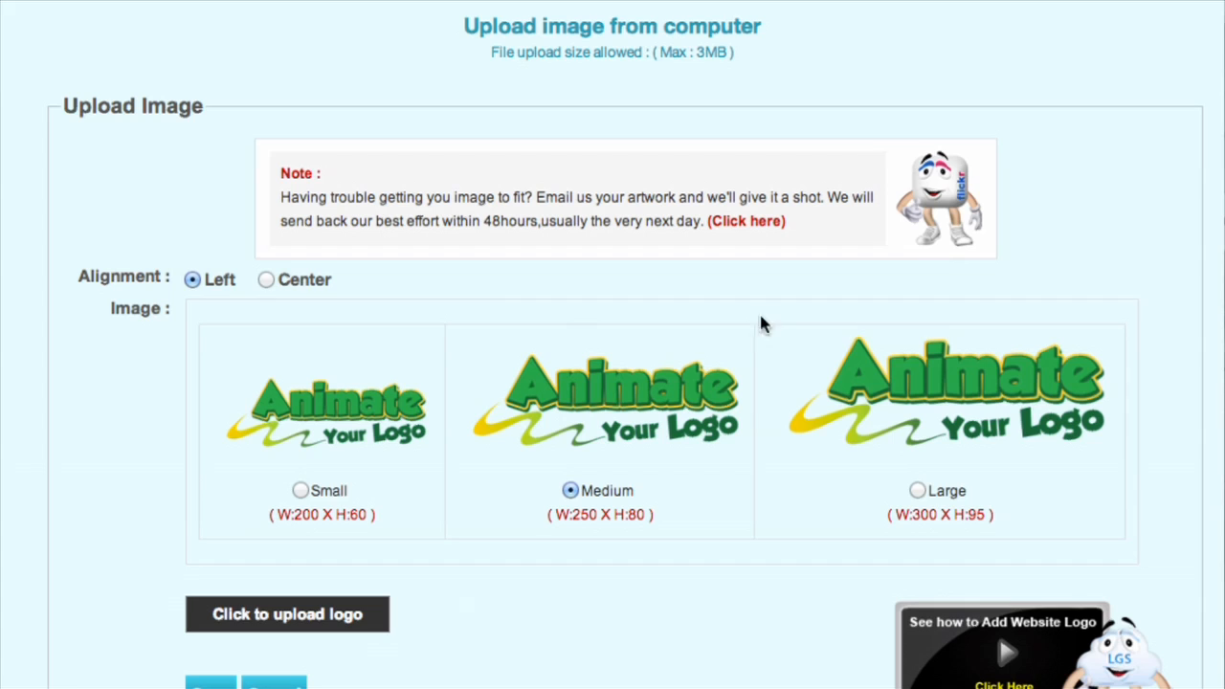
Start uploading a new website logo, sort the project files by name and open the 100dollarlogo folder.
{"action": "left_click", "coordinate": [313, 619]}
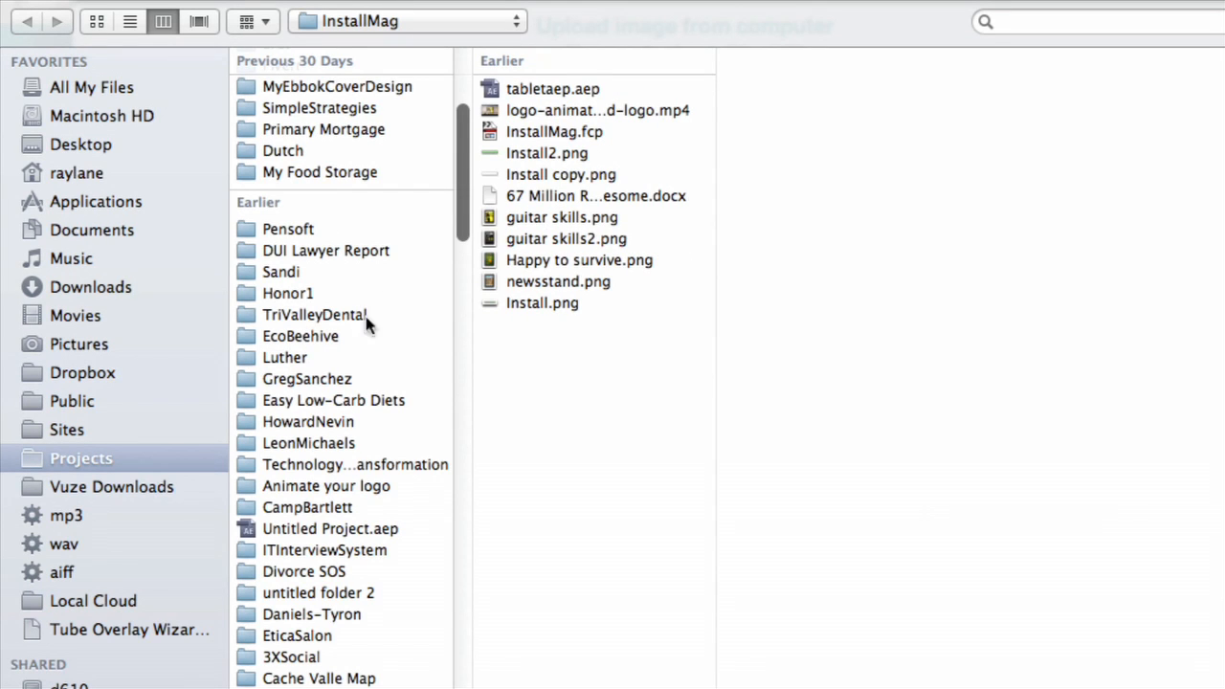
{"action": "left_click", "coordinate": [254, 21]}
{"action": "left_click", "coordinate": [273, 53]}
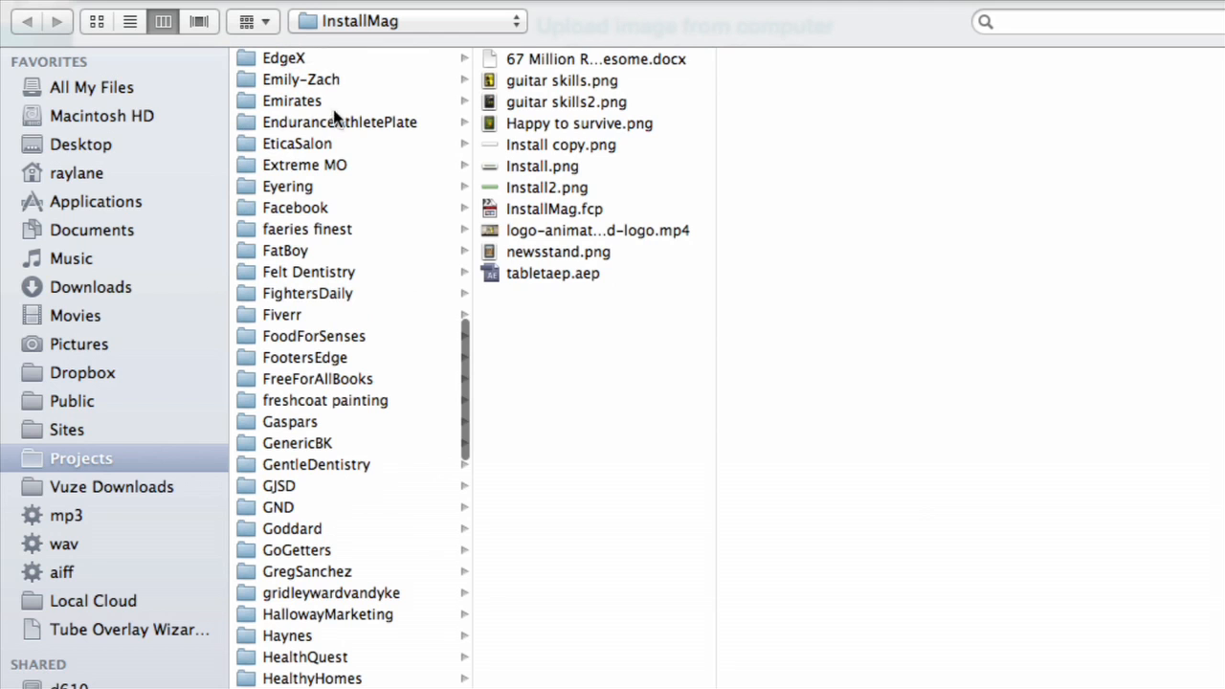
{"action": "scroll", "coordinate": [347, 359], "scroll_direction": "up", "scroll_amount": 10}
{"action": "scroll", "coordinate": [335, 354], "scroll_direction": "up", "scroll_amount": 10}
{"action": "left_click", "coordinate": [405, 128]}
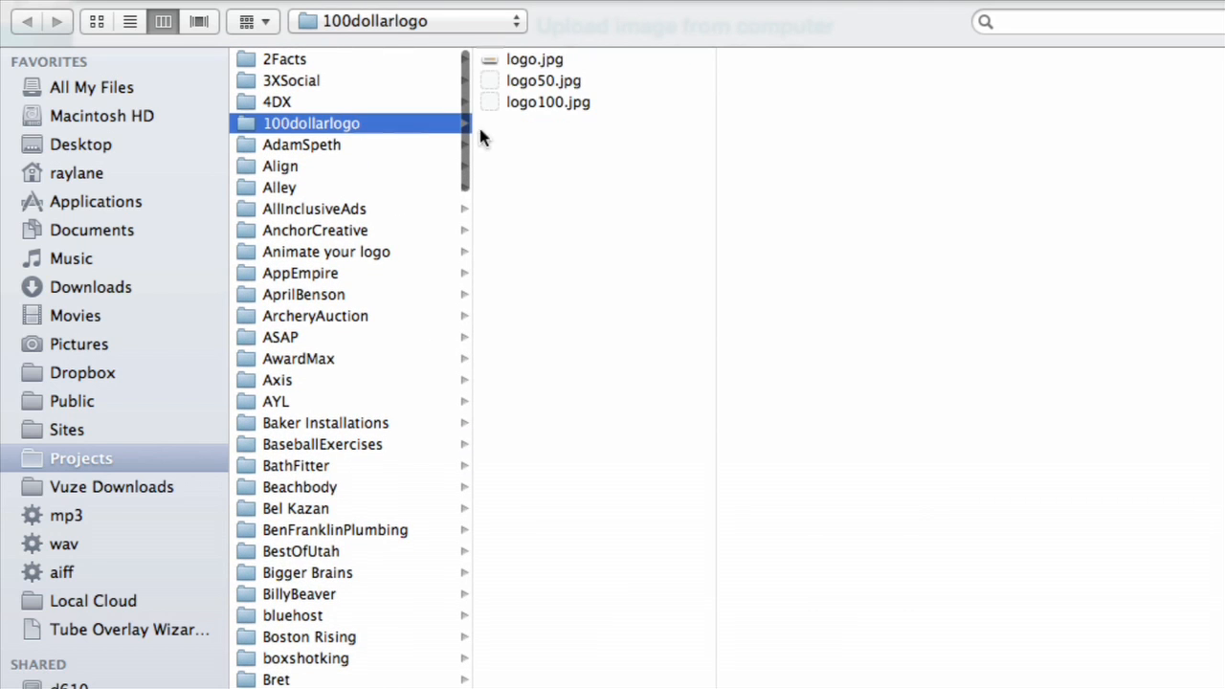
Upload logo100.jpg as the website logo and crop it to nearly the whole picture.
{"action": "left_click", "coordinate": [566, 64]}
{"action": "left_click", "coordinate": [607, 90]}
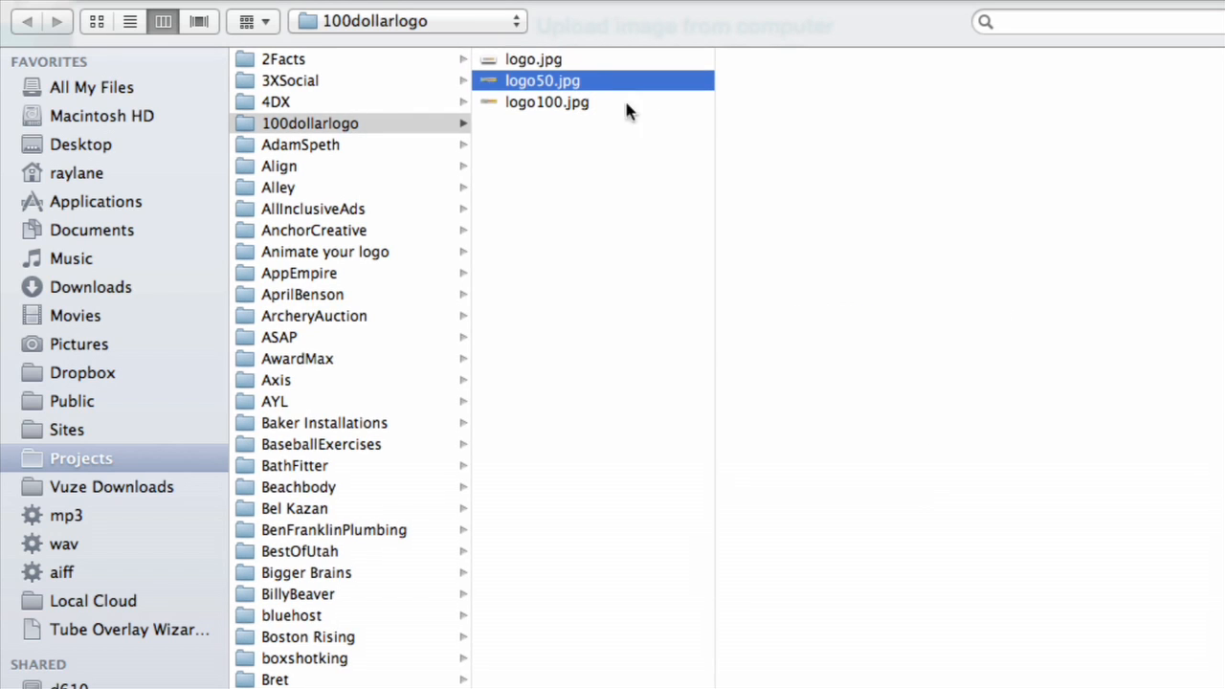
{"action": "left_click", "coordinate": [599, 101]}
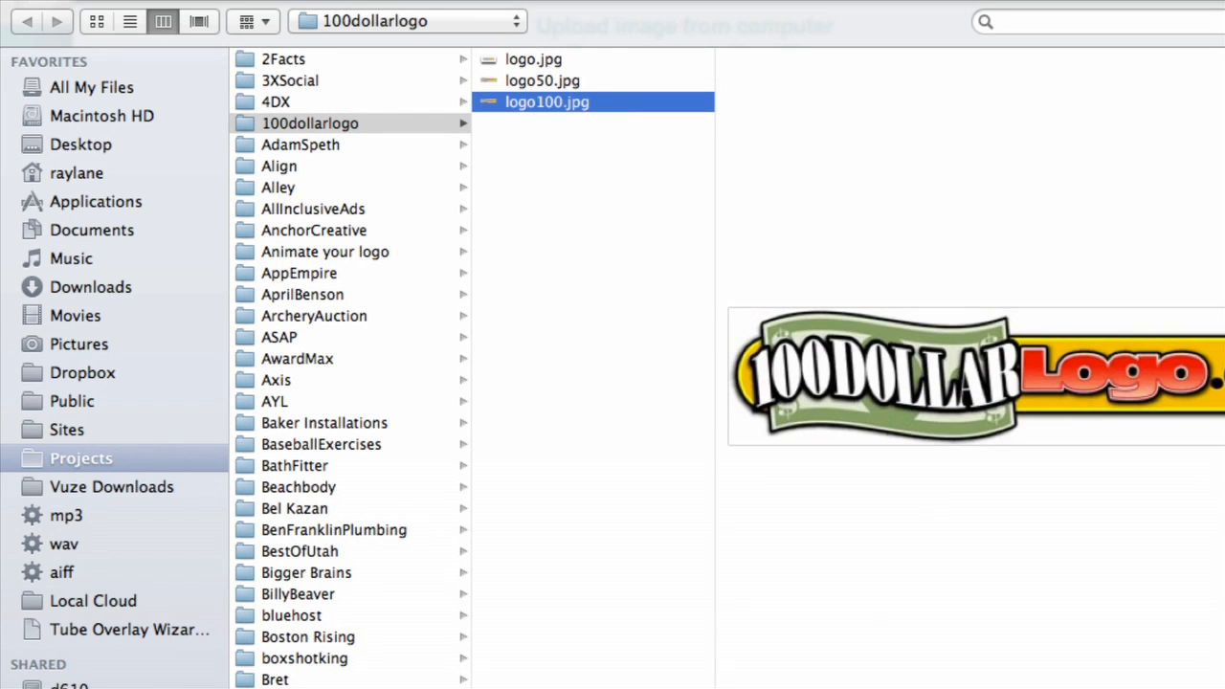
{"action": "key", "text": "Return"}
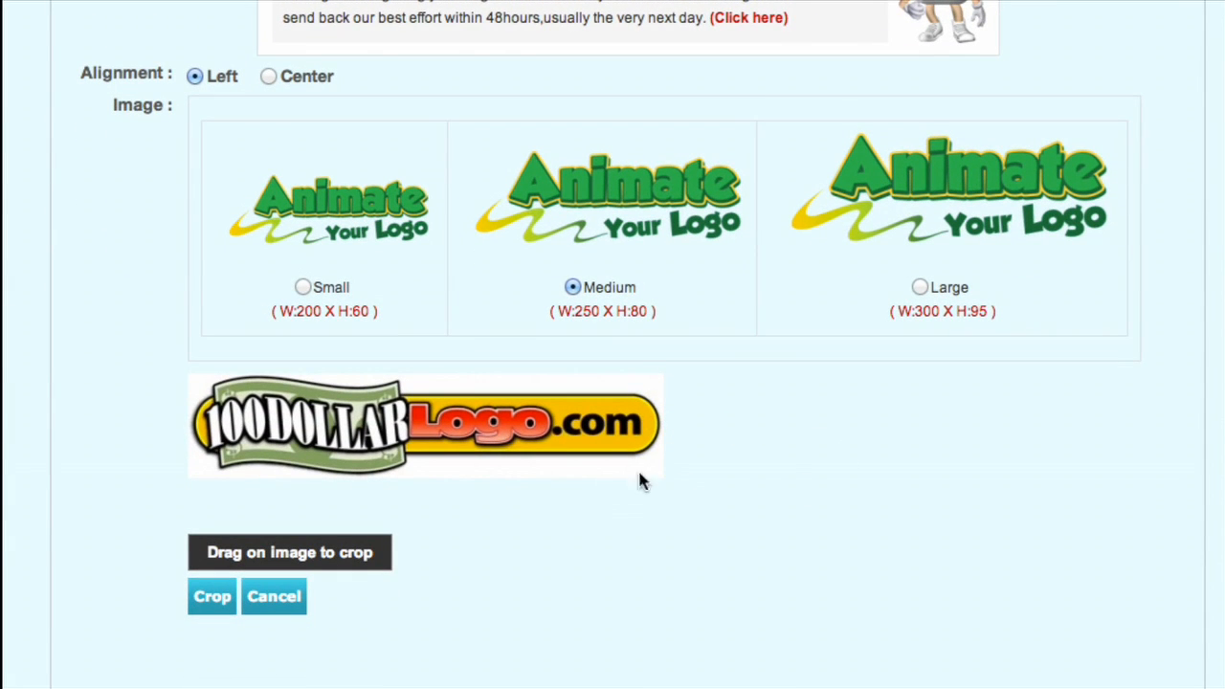
{"action": "left_click_drag", "start_coordinate": [190, 373], "coordinate": [695, 533]}
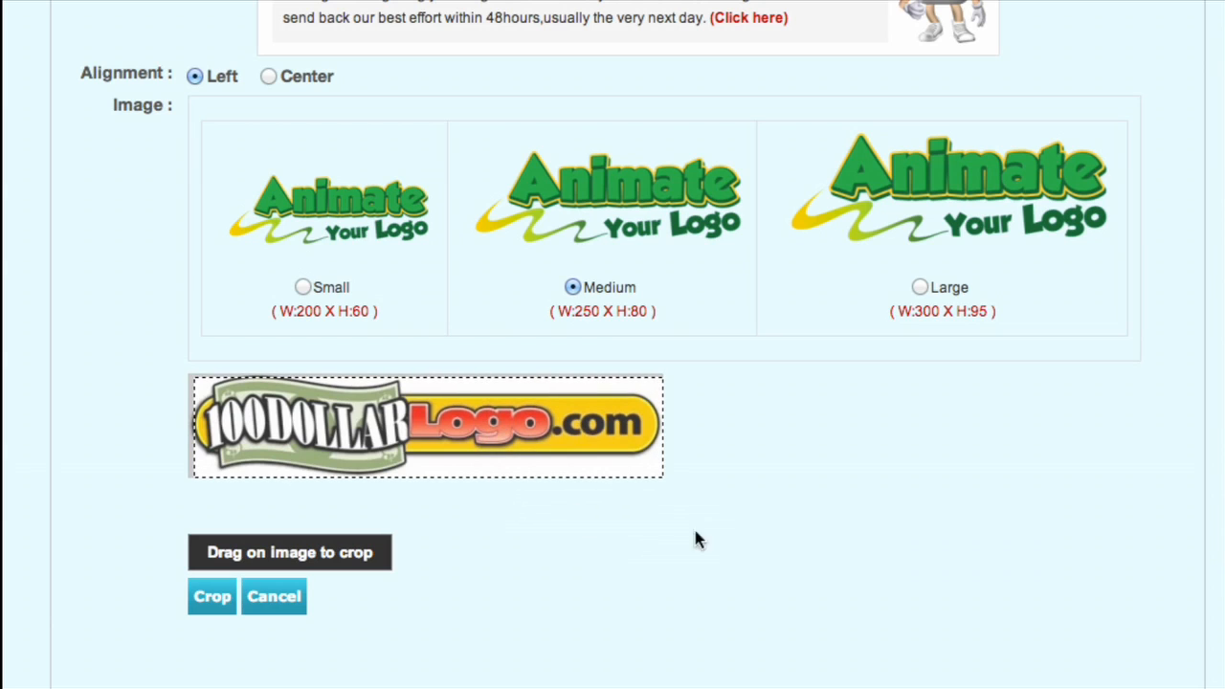
{"action": "left_click", "coordinate": [211, 594]}
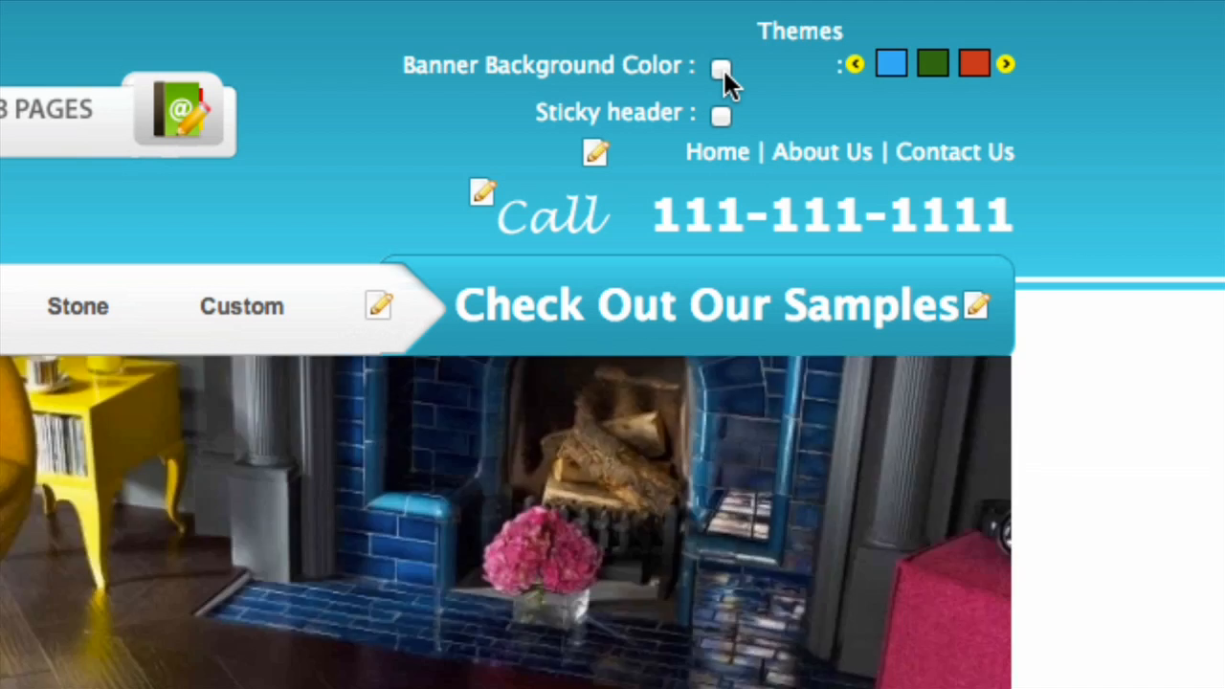
Turn off the banner background color in the header and browse the theme colors to the purple, magenta and gray swatches.
{"action": "left_click", "coordinate": [721, 69]}
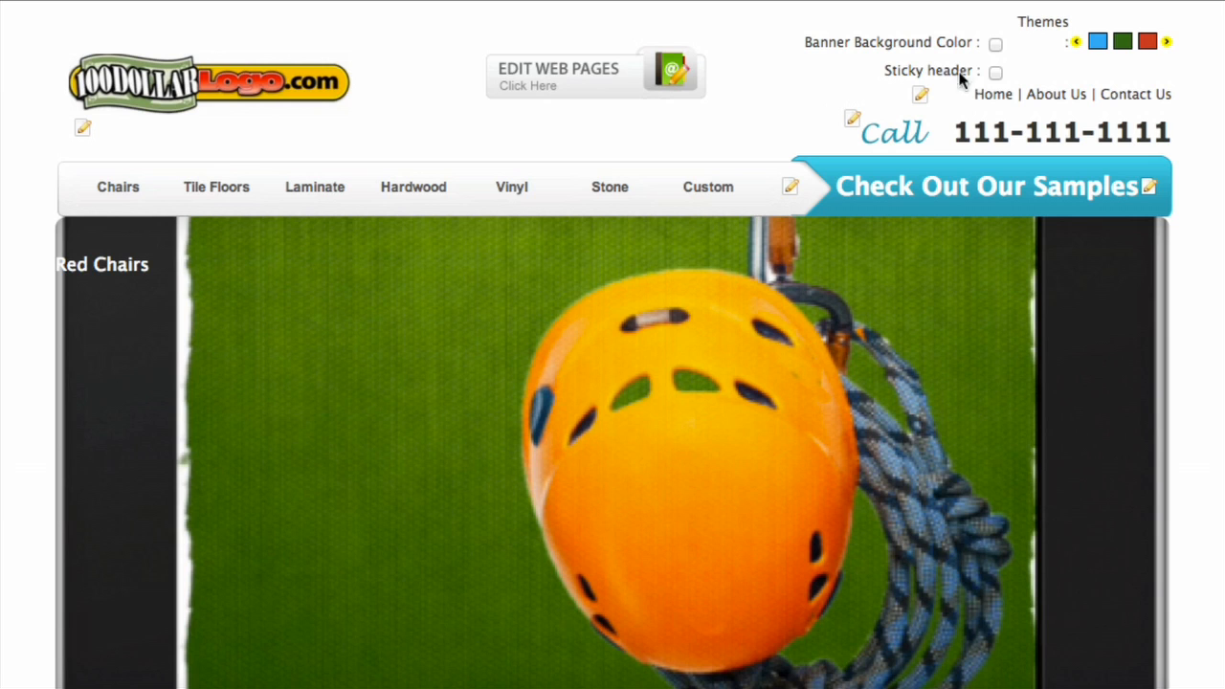
{"action": "left_click", "coordinate": [1165, 43]}
{"action": "left_click", "coordinate": [1165, 43]}
{"action": "left_click", "coordinate": [1165, 43]}
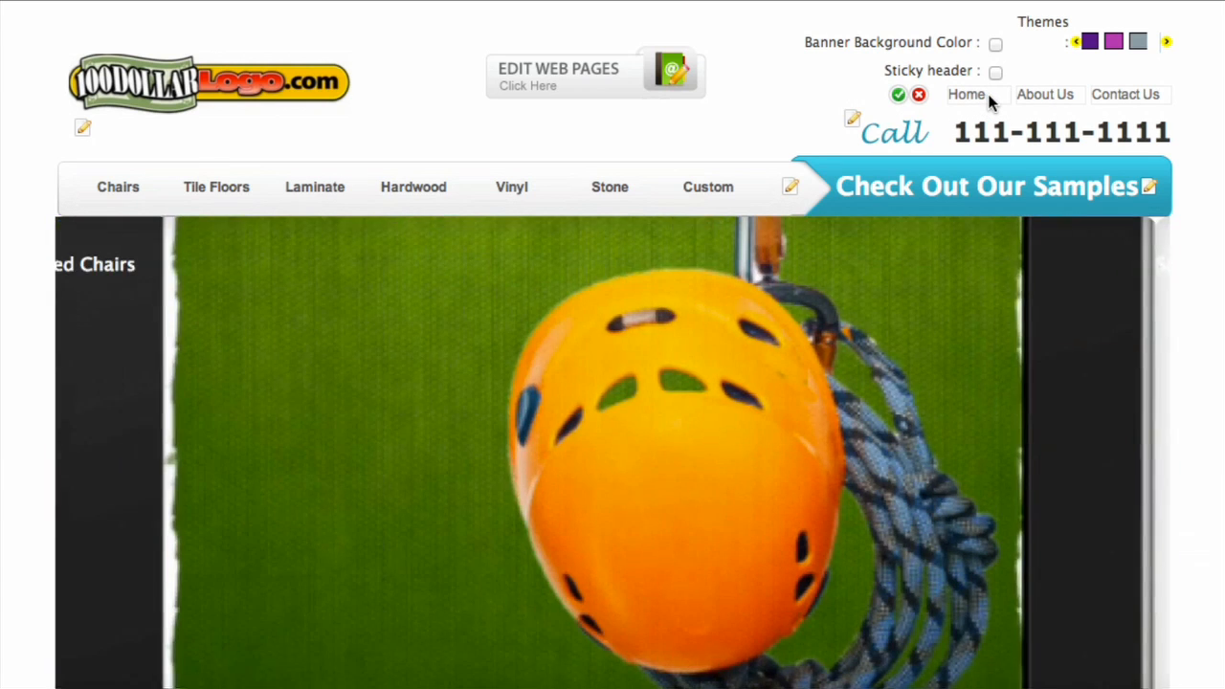
Open the header's Home, About Us and Contact Us link labels for editing.
{"action": "left_click", "coordinate": [990, 98]}
{"action": "left_click", "coordinate": [1045, 97]}
{"action": "left_click", "coordinate": [1110, 96]}
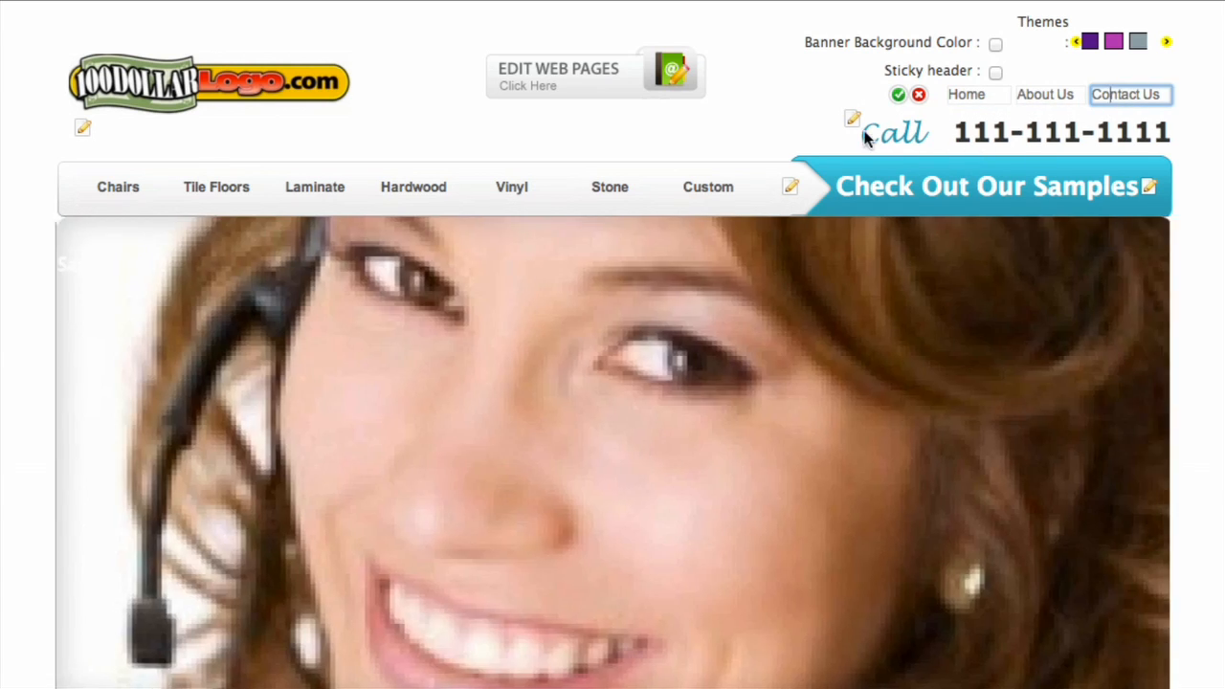
Replace all three parts of the header's phone number, save it, and save the header link labels as they are.
{"action": "left_click", "coordinate": [850, 118]}
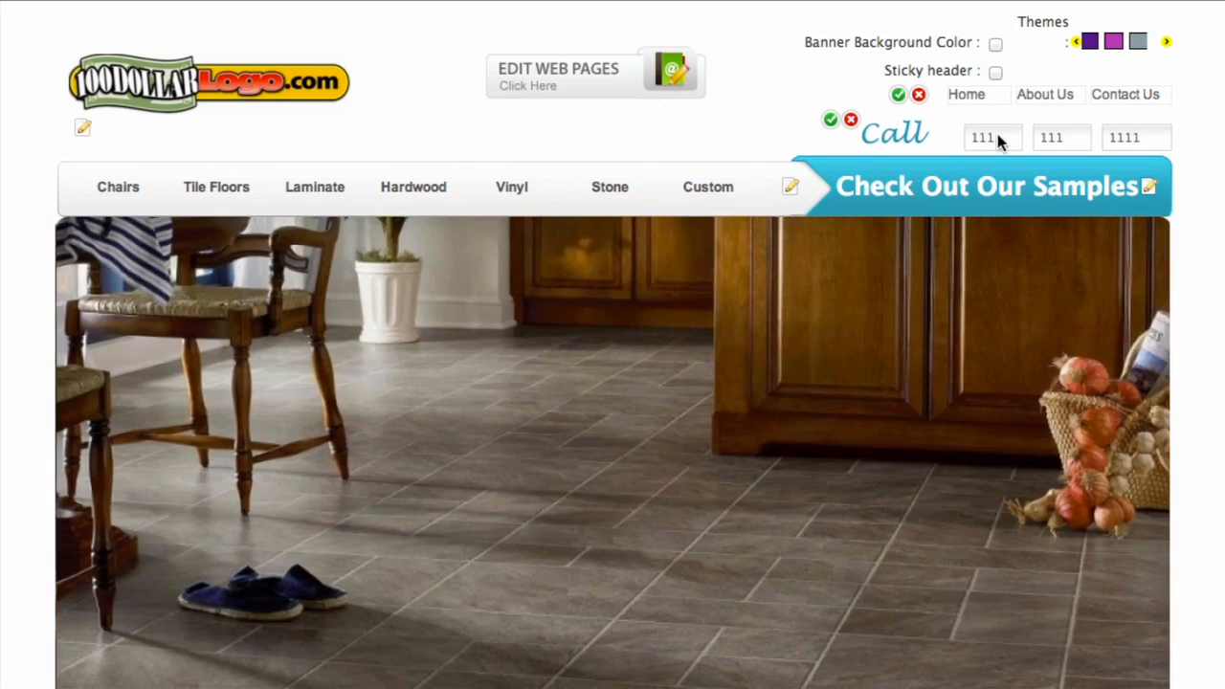
{"action": "left_click", "coordinate": [1000, 137]}
{"action": "type", "text": "222"}
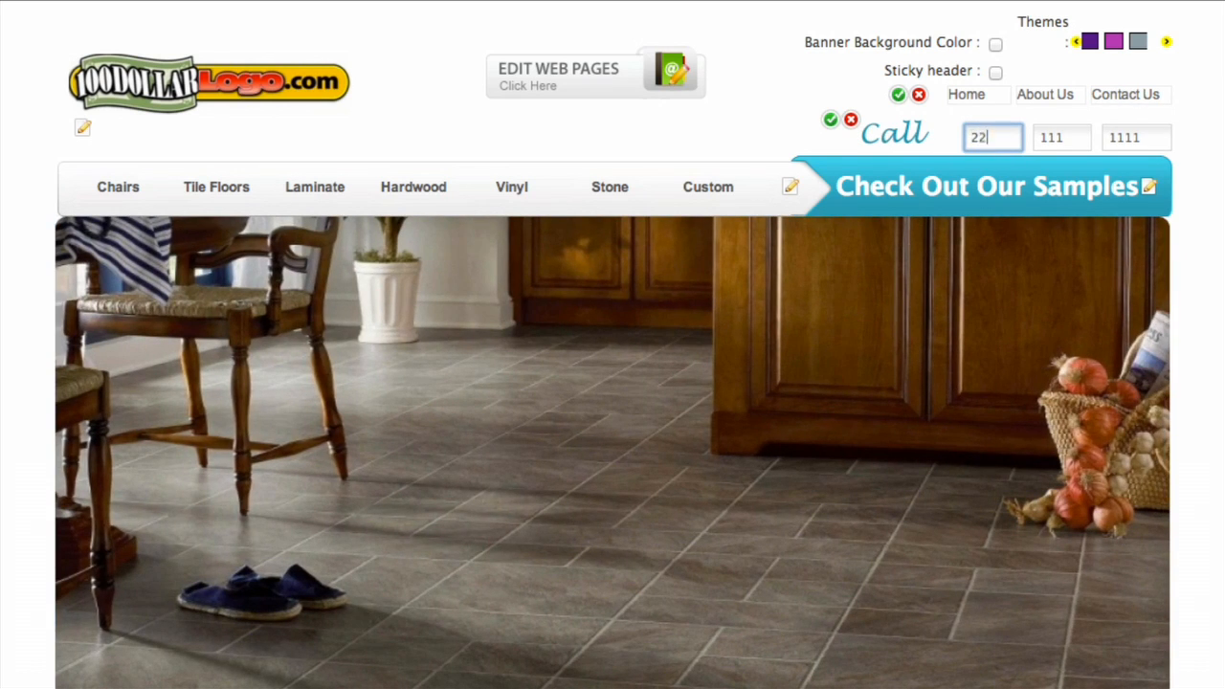
{"action": "key", "text": "Tab"}
{"action": "type", "text": "222"}
{"action": "key", "text": "Tab"}
{"action": "type", "text": "2222"}
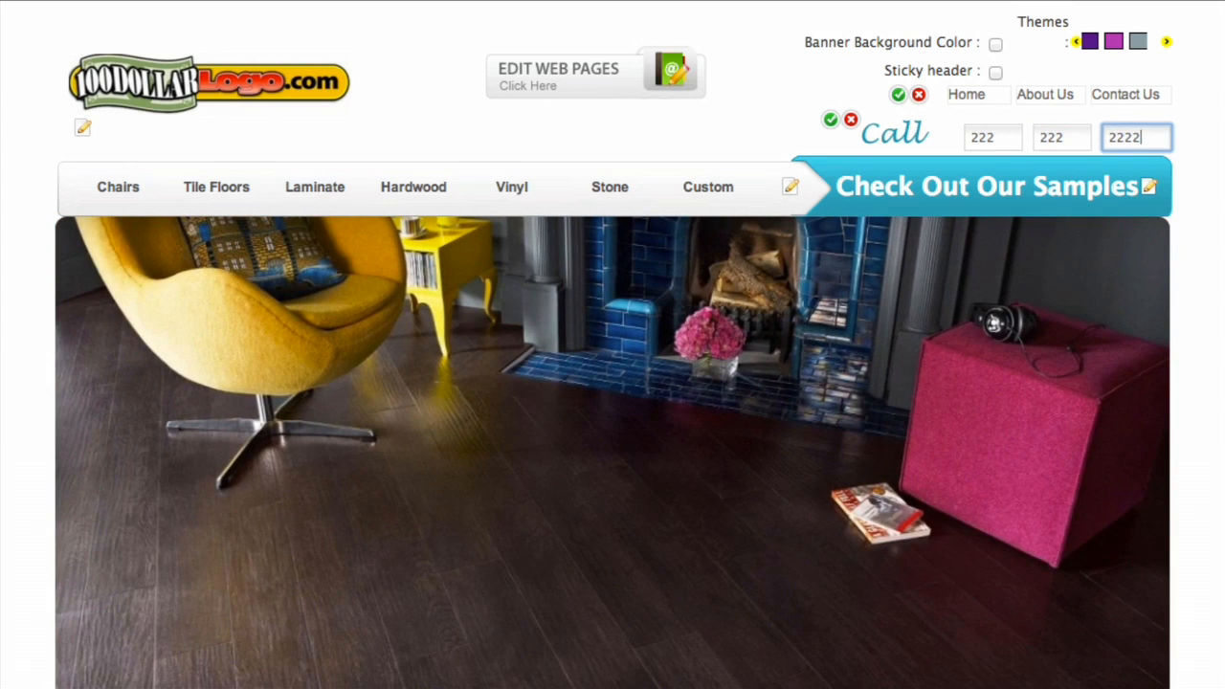
{"action": "left_click", "coordinate": [829, 121]}
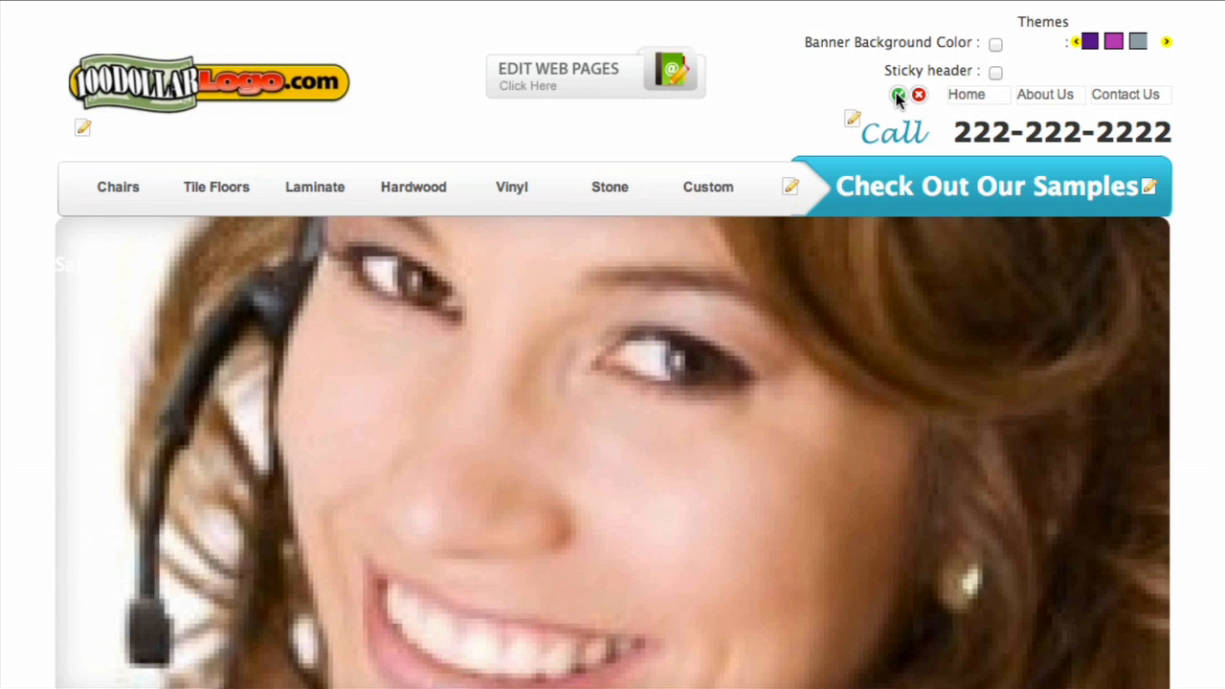
{"action": "left_click", "coordinate": [897, 96]}
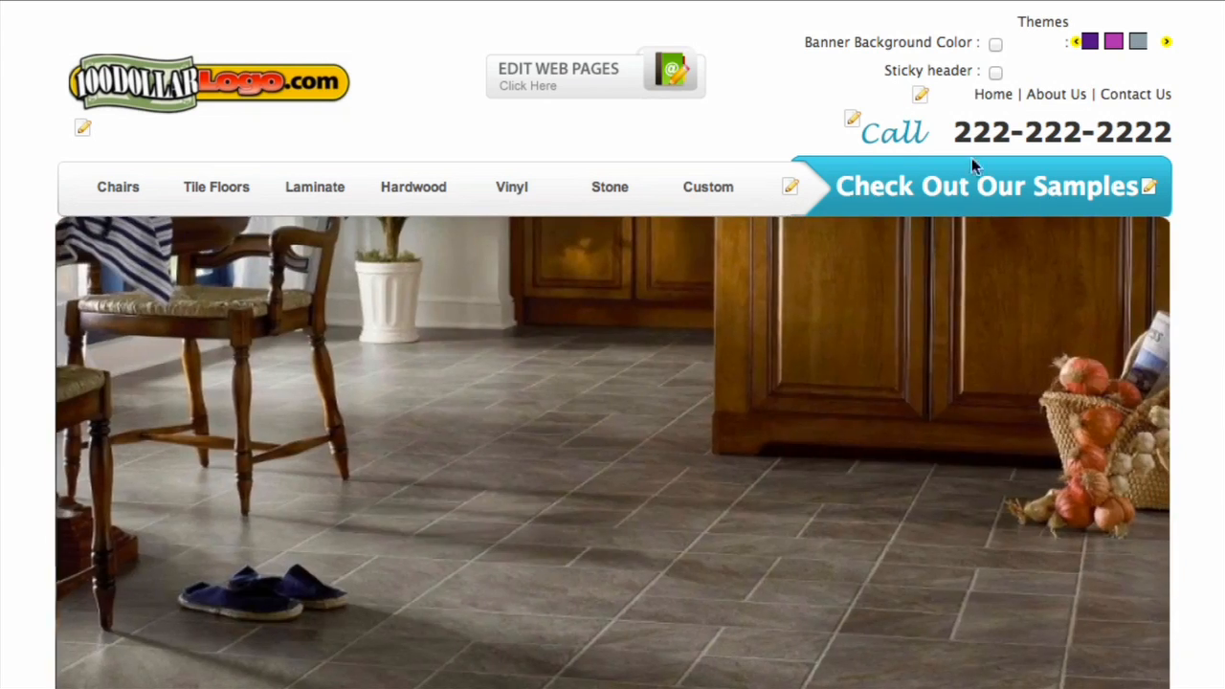
Change the blue header banner text to "See all of our work" and save it.
{"action": "left_click", "coordinate": [1148, 187]}
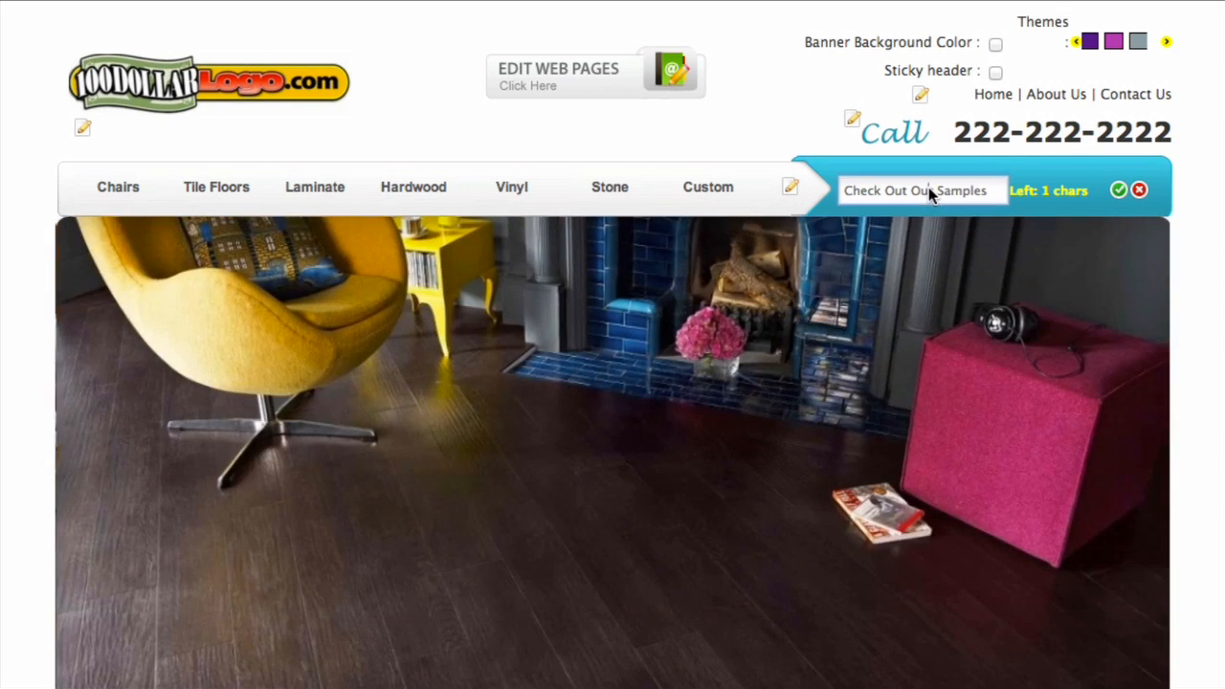
{"action": "triple_click", "coordinate": [929, 189]}
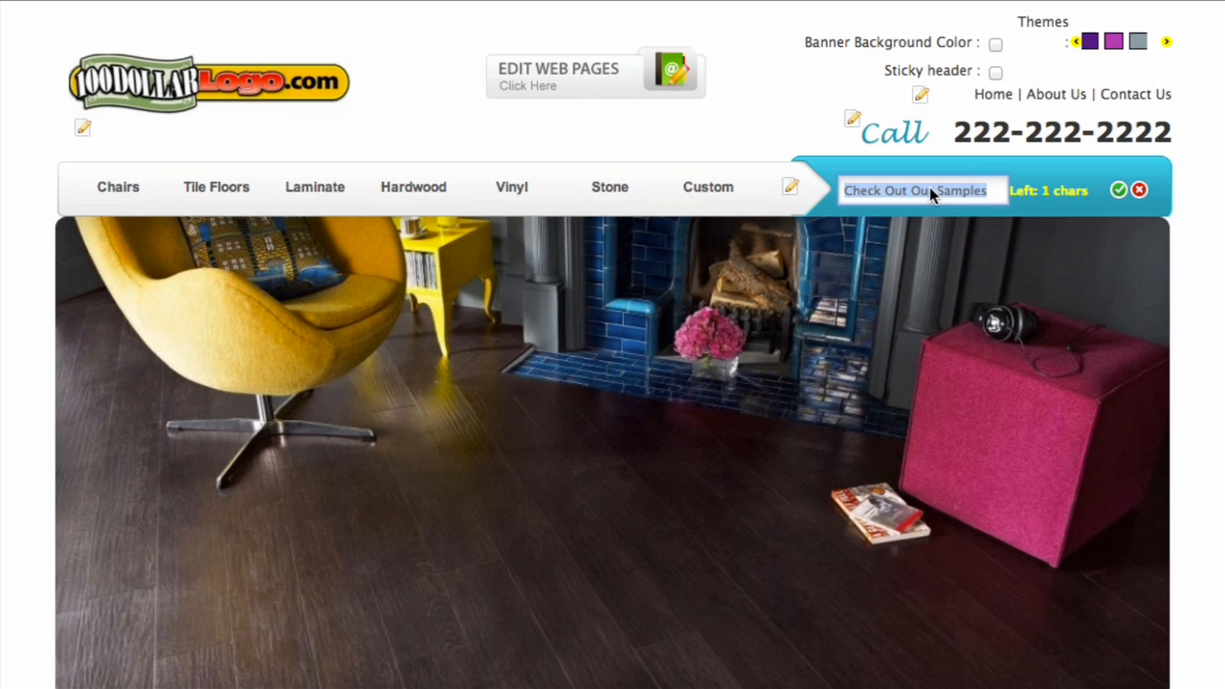
{"action": "type", "text": "See all of o"}
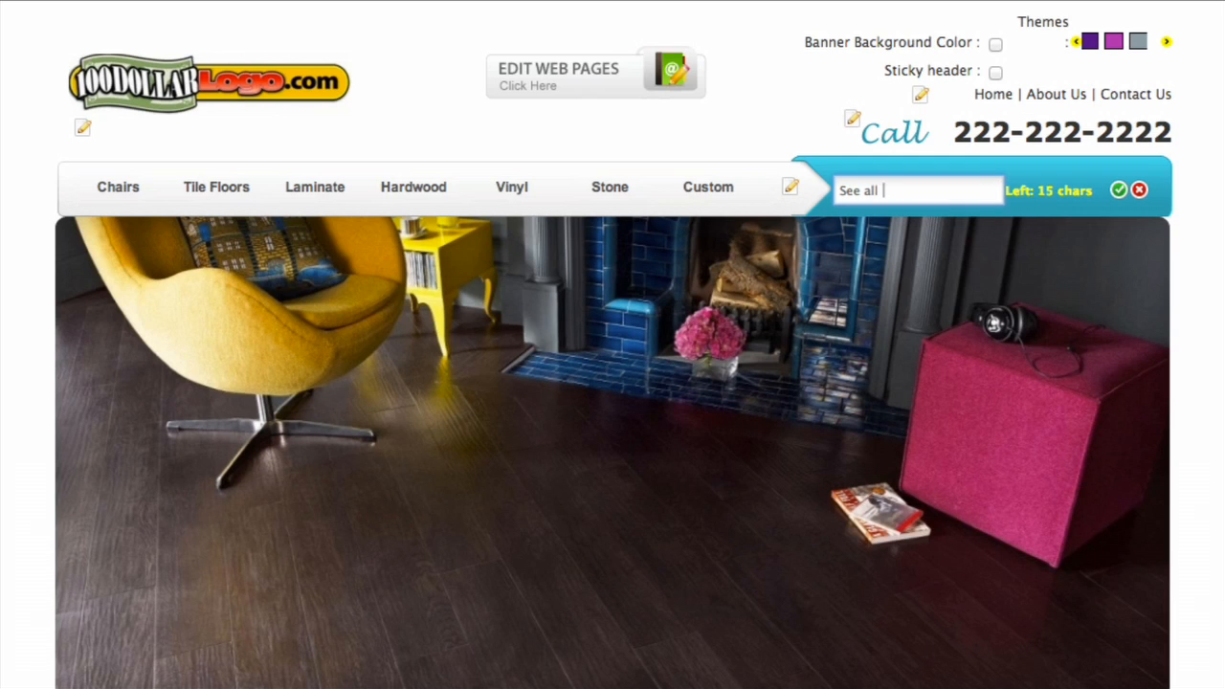
{"action": "type", "text": "ur work"}
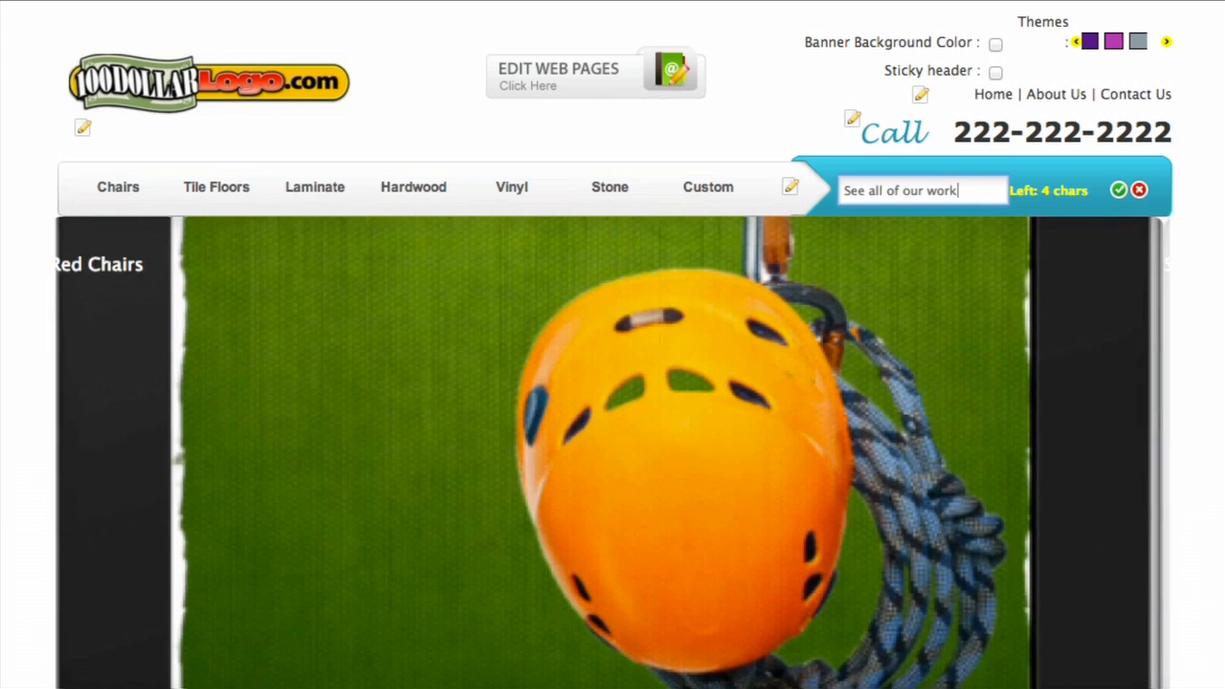
{"action": "left_click", "coordinate": [1118, 191]}
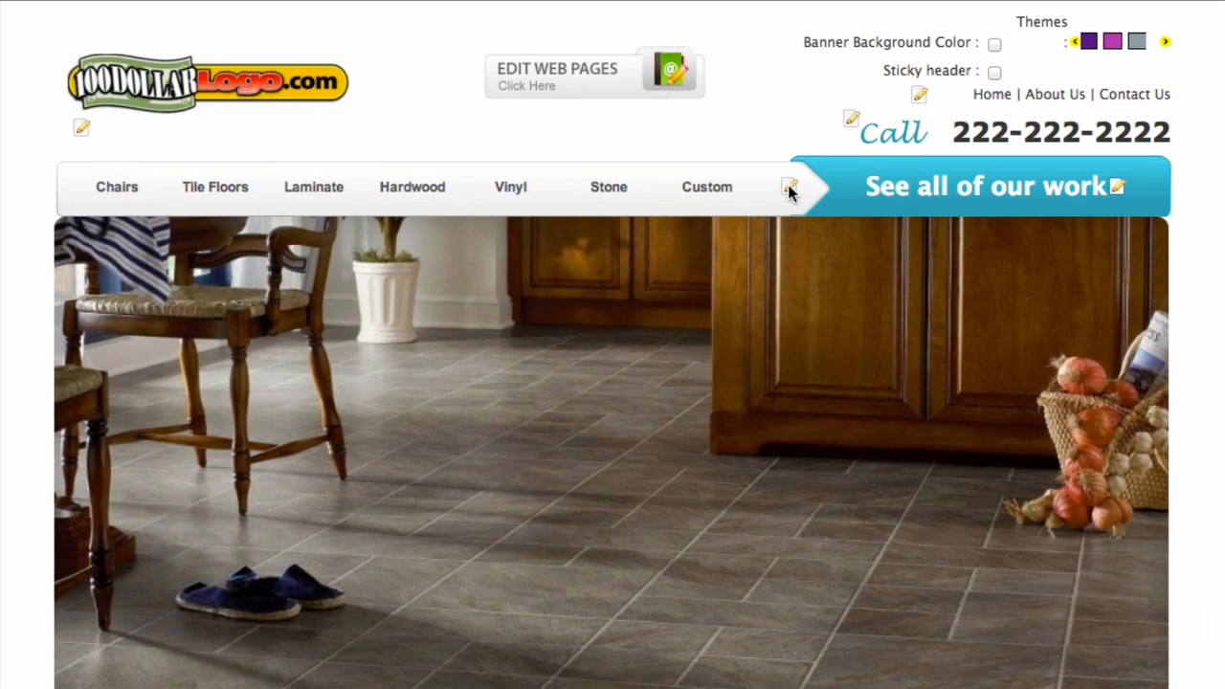
Rename the Laminate item in the navigation bar to Counter and publish the change.
{"action": "scroll", "coordinate": [787, 189], "scroll_direction": "down", "scroll_amount": 2}
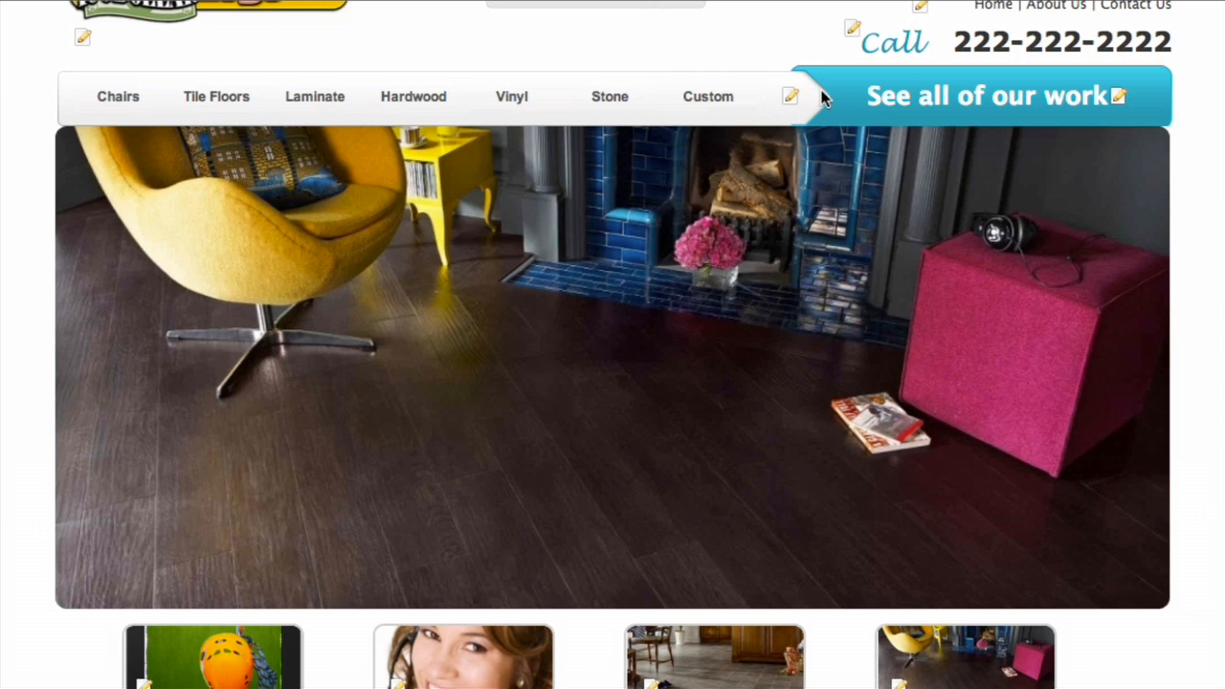
{"action": "left_click", "coordinate": [791, 96]}
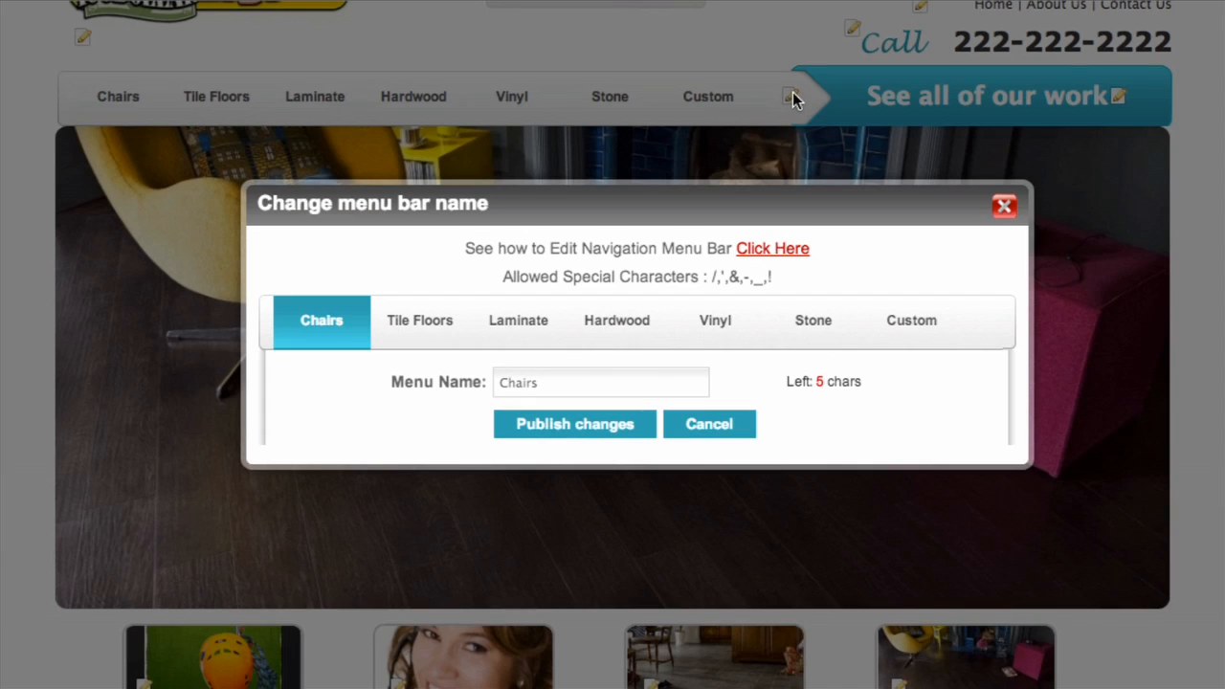
{"action": "left_click", "coordinate": [527, 322]}
{"action": "left_click_drag", "start_coordinate": [580, 383], "coordinate": [421, 382]}
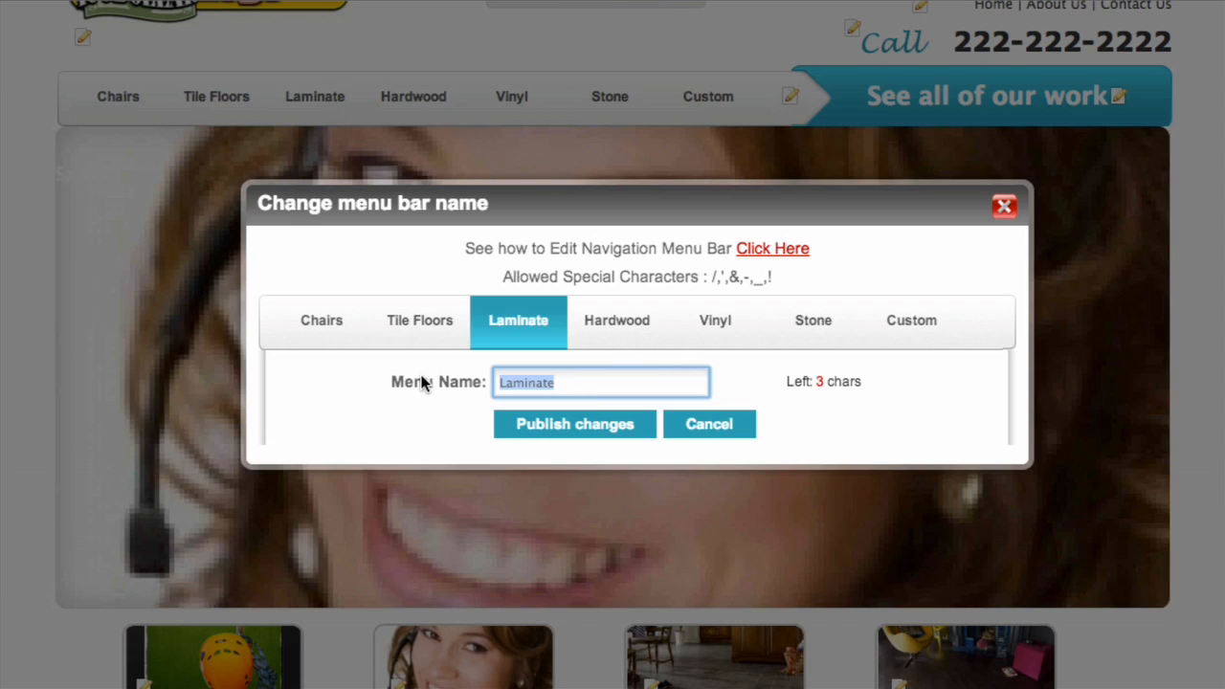
{"action": "type", "text": "Counter"}
{"action": "left_click", "coordinate": [587, 424]}
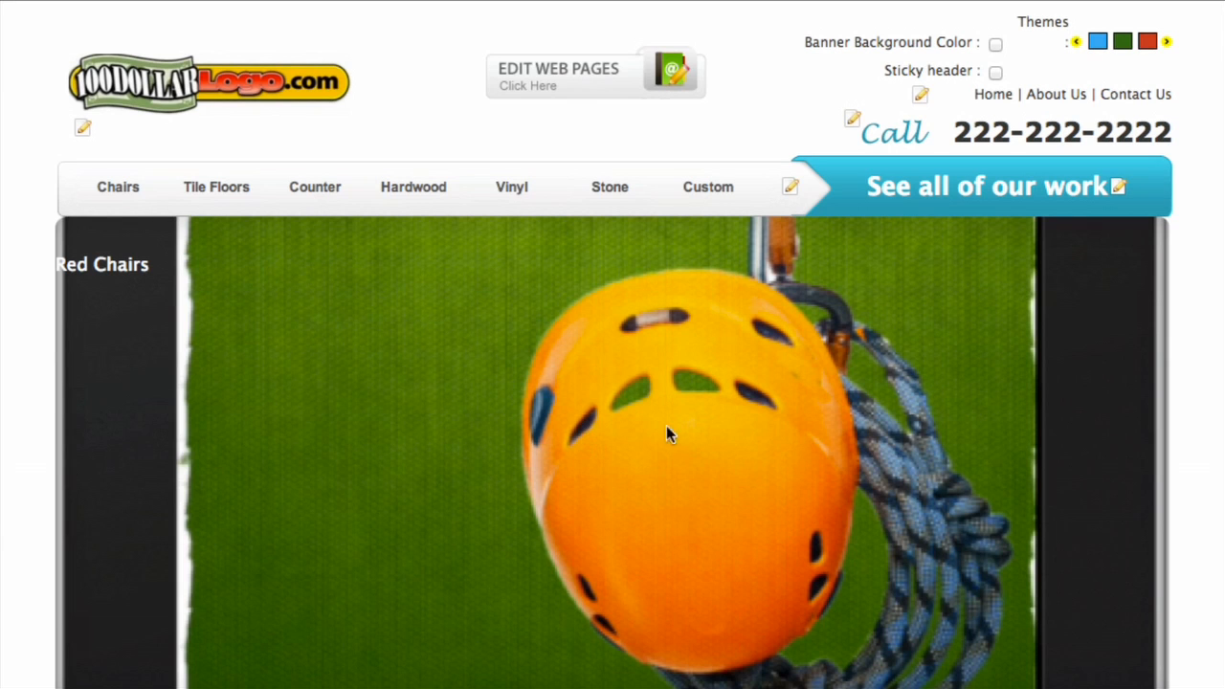
Add a new page under Hardwood using the image layout with a single image beside and above text.
{"action": "mouse_move", "coordinate": [300, 189]}
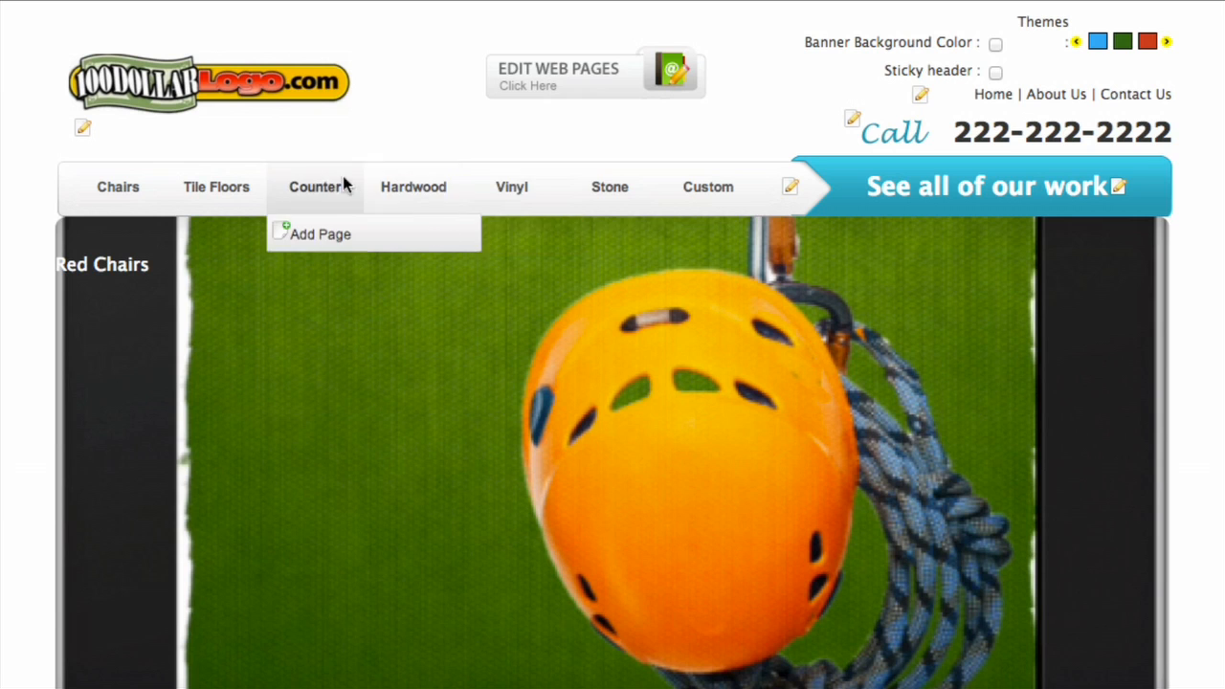
{"action": "mouse_move", "coordinate": [416, 197]}
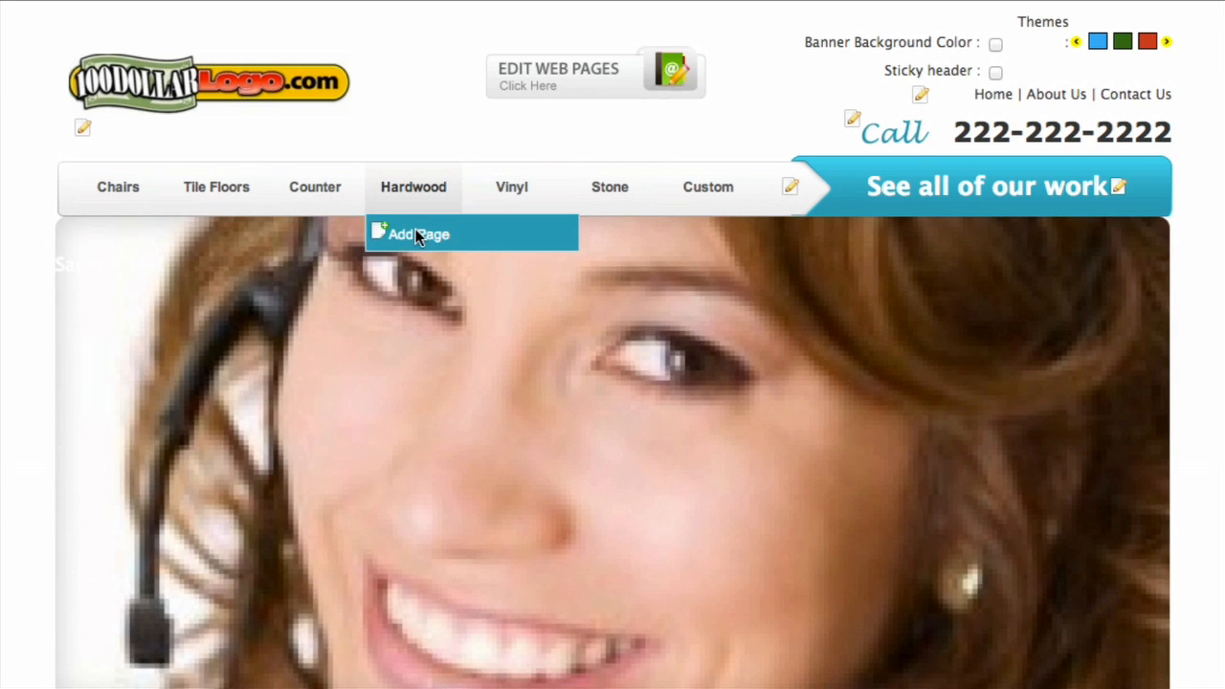
{"action": "left_click", "coordinate": [417, 235]}
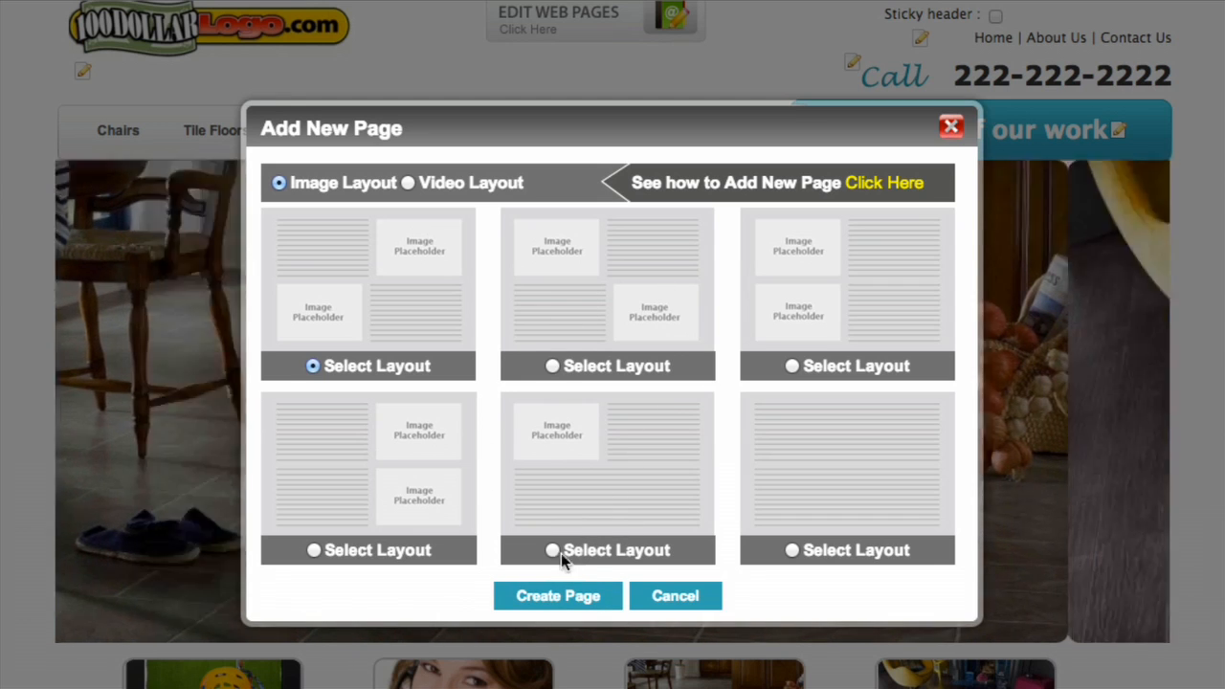
{"action": "left_click", "coordinate": [552, 551]}
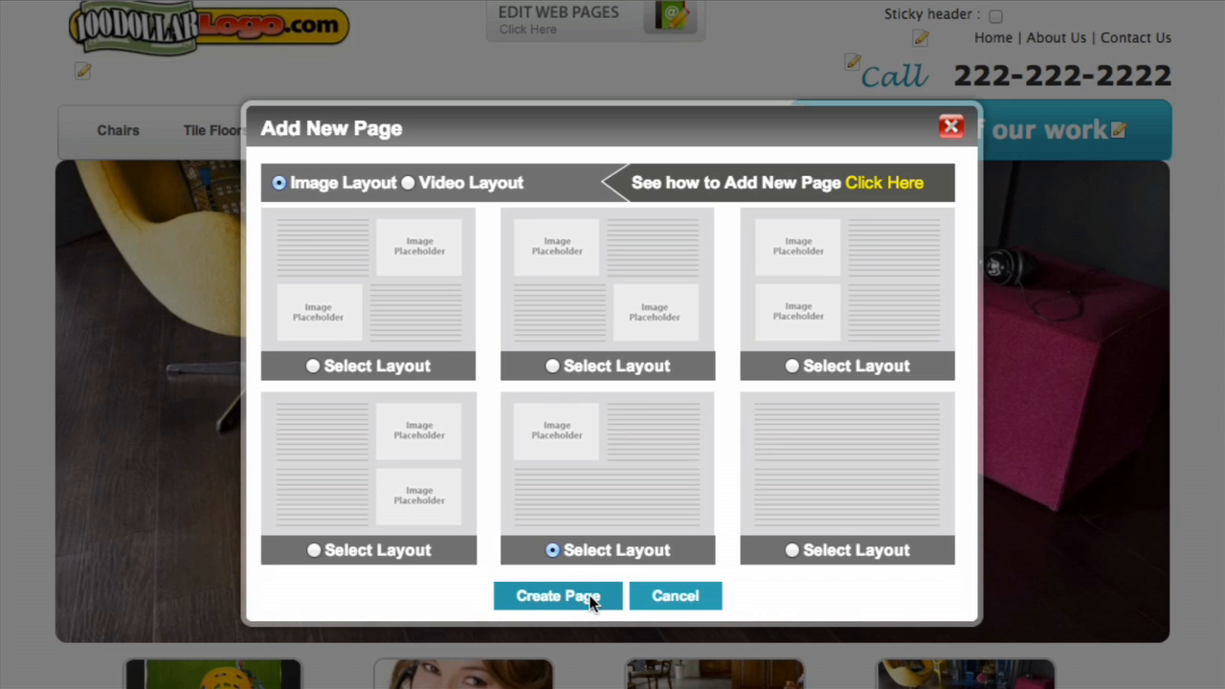
{"action": "left_click", "coordinate": [558, 596]}
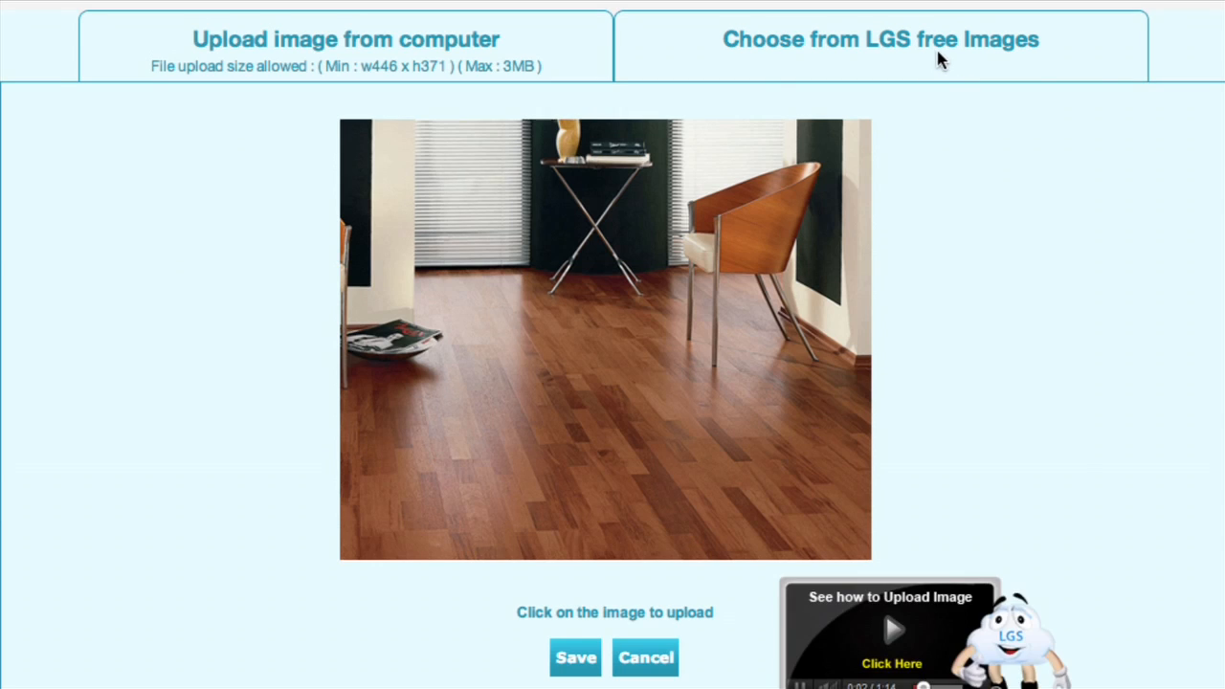
Replace the new page's picture with the LGS free image of the woman and baby, cropped to nearly full width, and save it.
{"action": "left_click", "coordinate": [937, 54]}
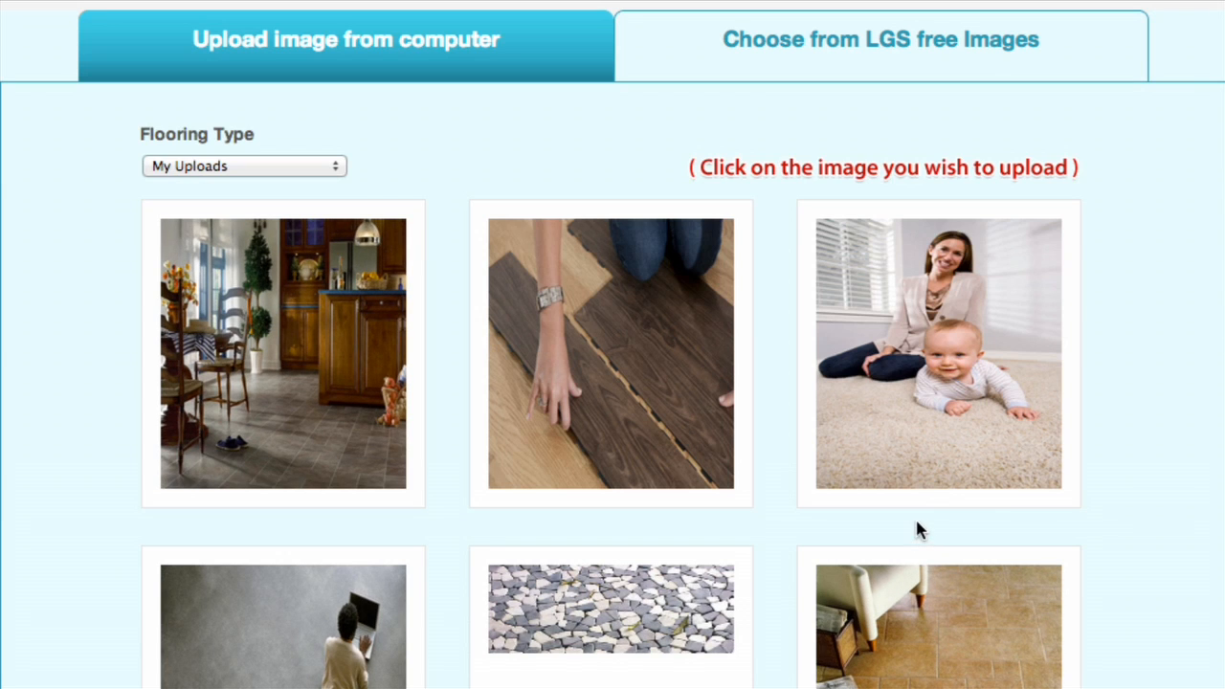
{"action": "left_click", "coordinate": [970, 359]}
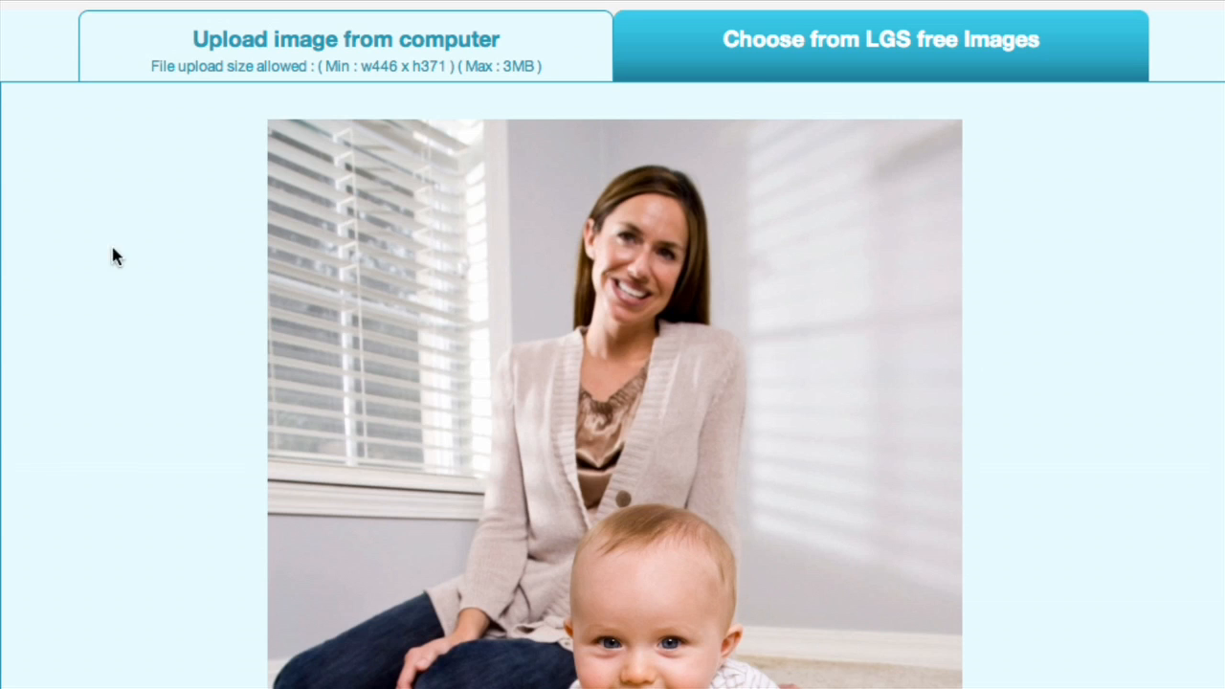
{"action": "left_click_drag", "start_coordinate": [281, 134], "coordinate": [961, 688]}
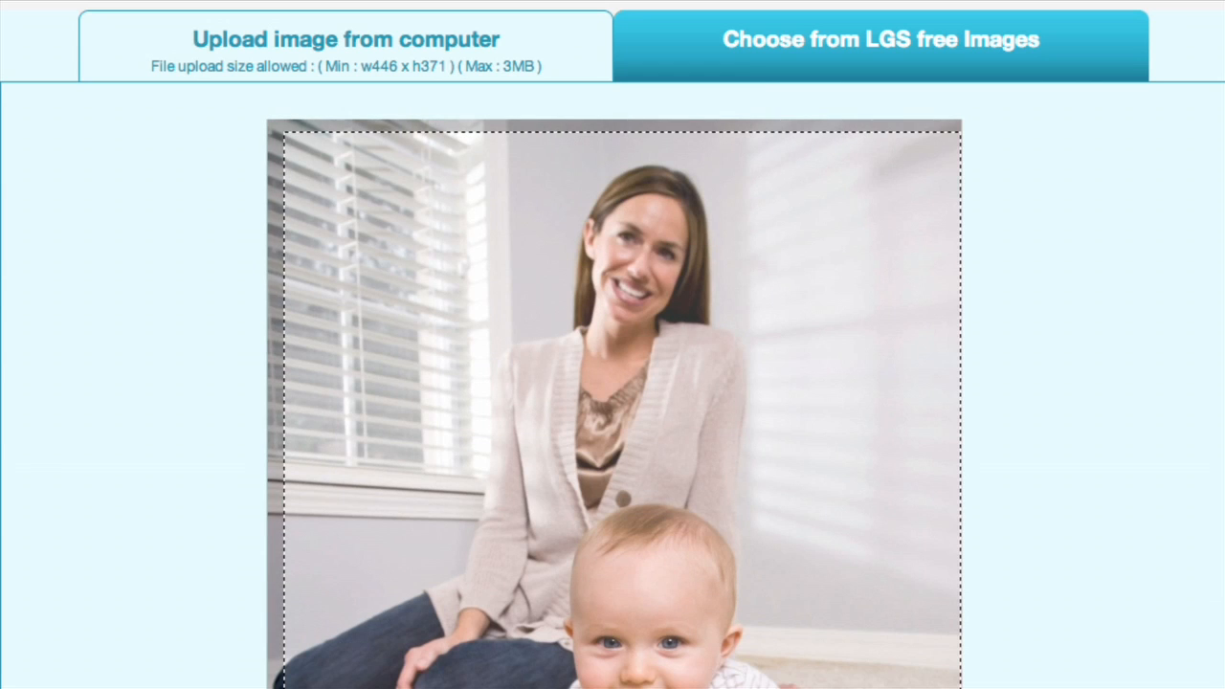
{"action": "left_click_drag", "start_coordinate": [719, 443], "coordinate": [725, 492]}
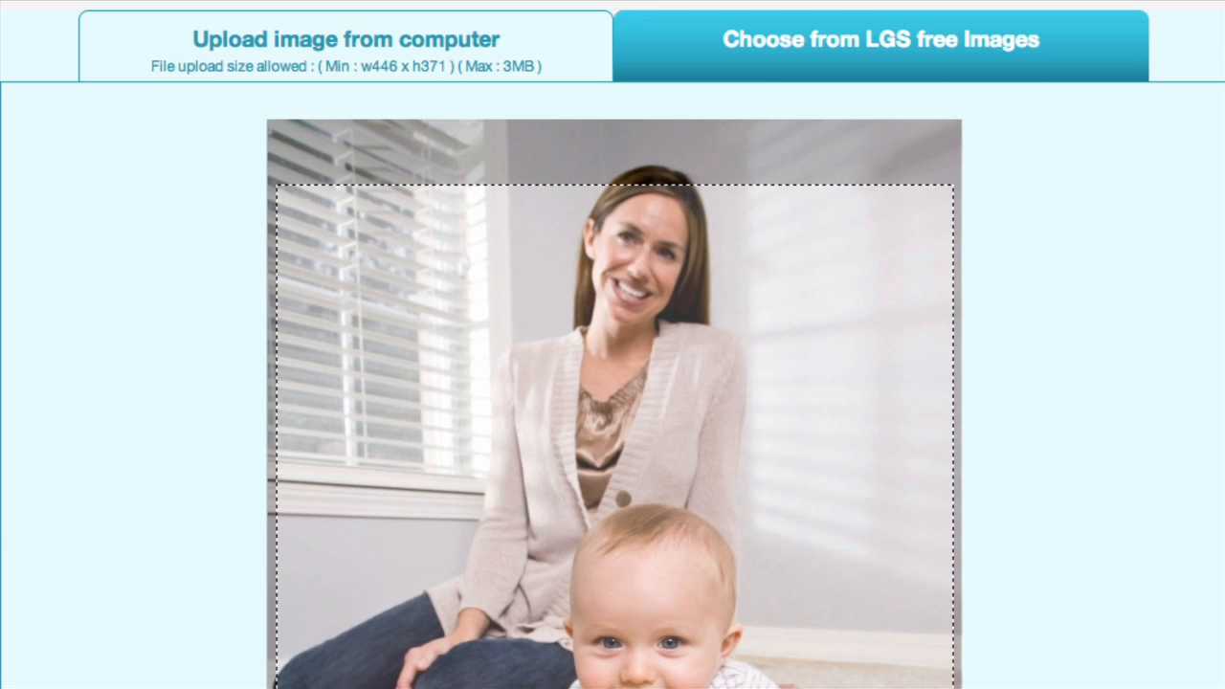
{"action": "scroll", "coordinate": [1007, 684], "scroll_direction": "down", "scroll_amount": 5}
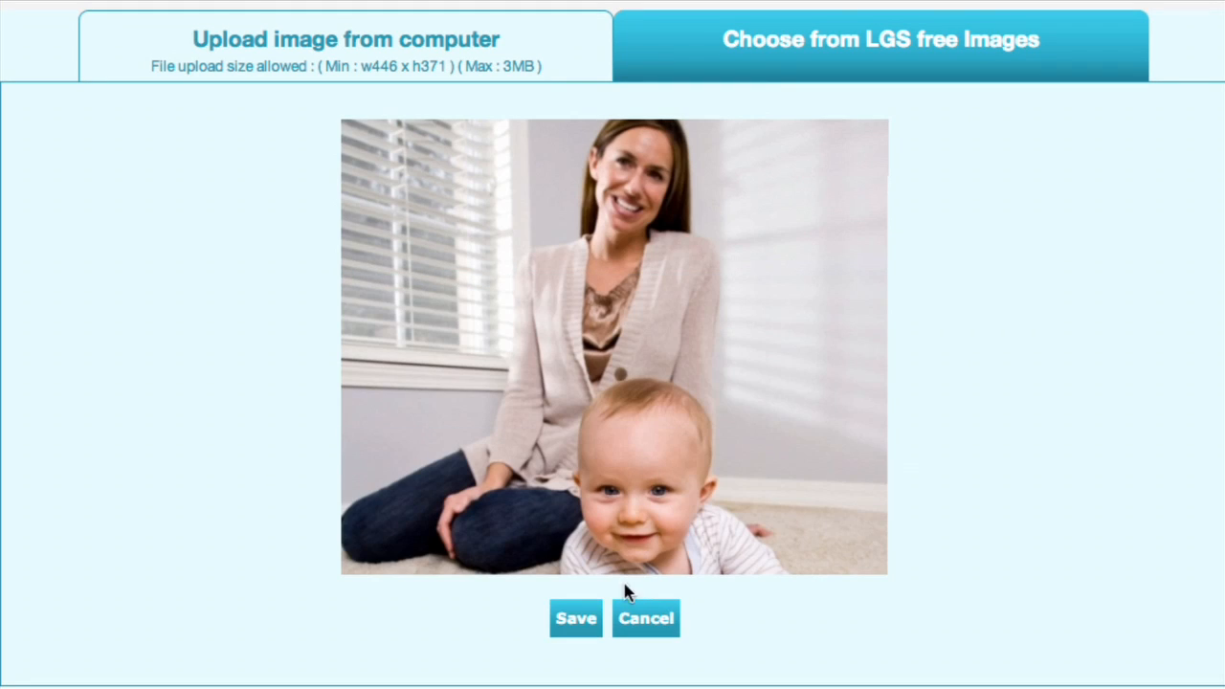
{"action": "left_click", "coordinate": [581, 622]}
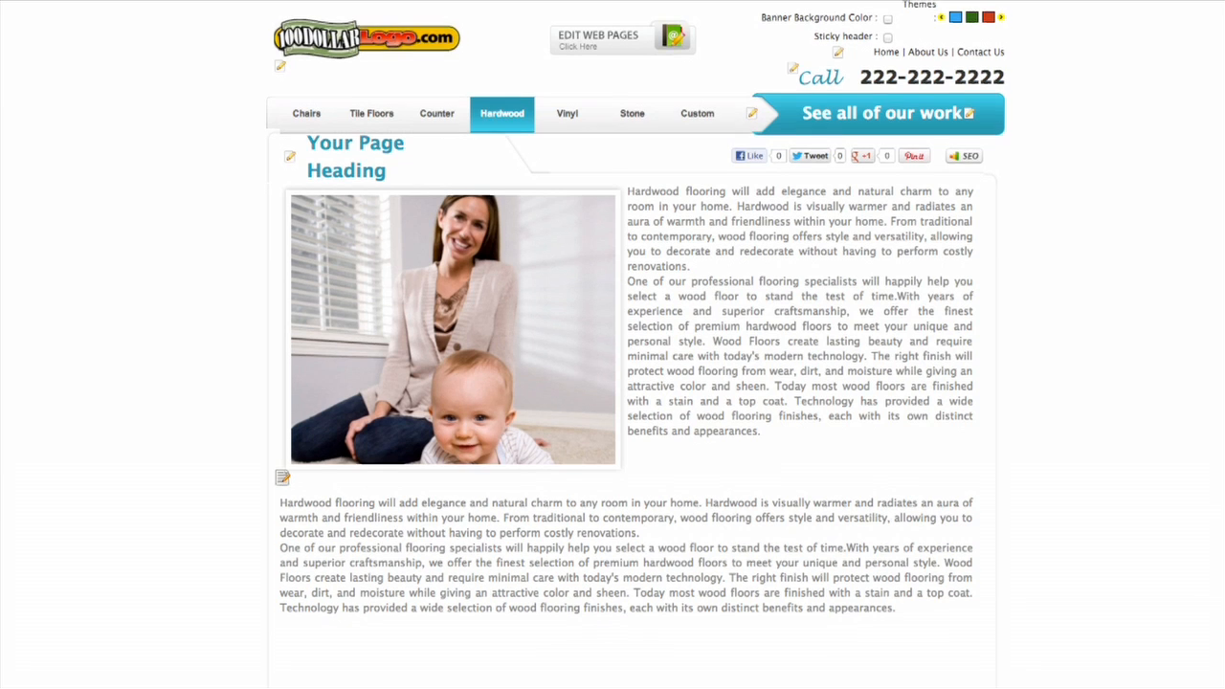
Open the new Hardwood page's SEO settings and enter "Houston Flooring" as its title tag.
{"action": "scroll", "coordinate": [614, 654], "scroll_direction": "down", "scroll_amount": 3}
{"action": "scroll", "coordinate": [790, 396], "scroll_direction": "down", "scroll_amount": 5}
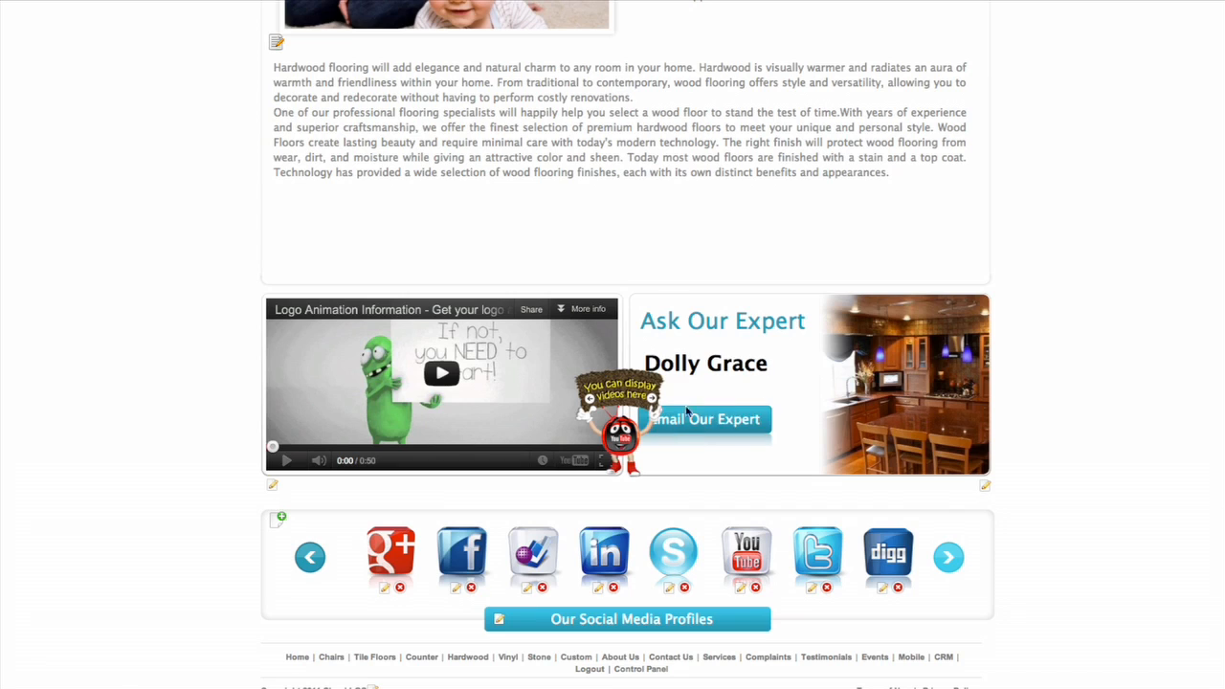
{"action": "scroll", "coordinate": [978, 201], "scroll_direction": "up", "scroll_amount": 8}
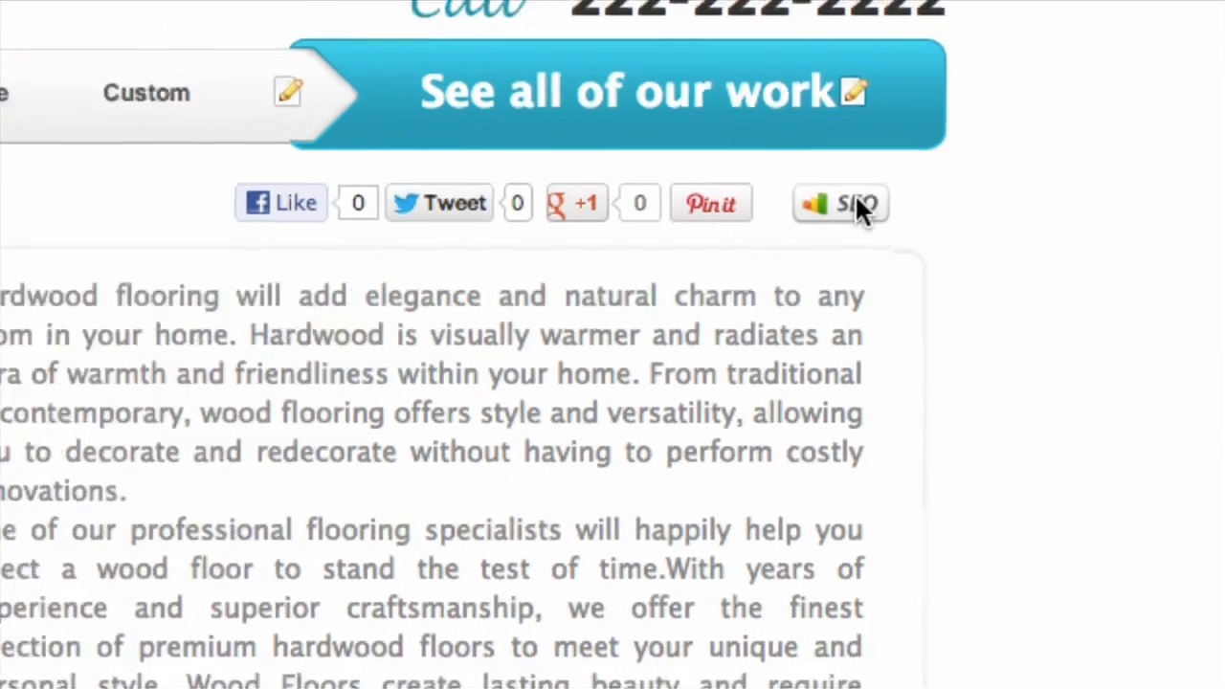
{"action": "left_click", "coordinate": [774, 210]}
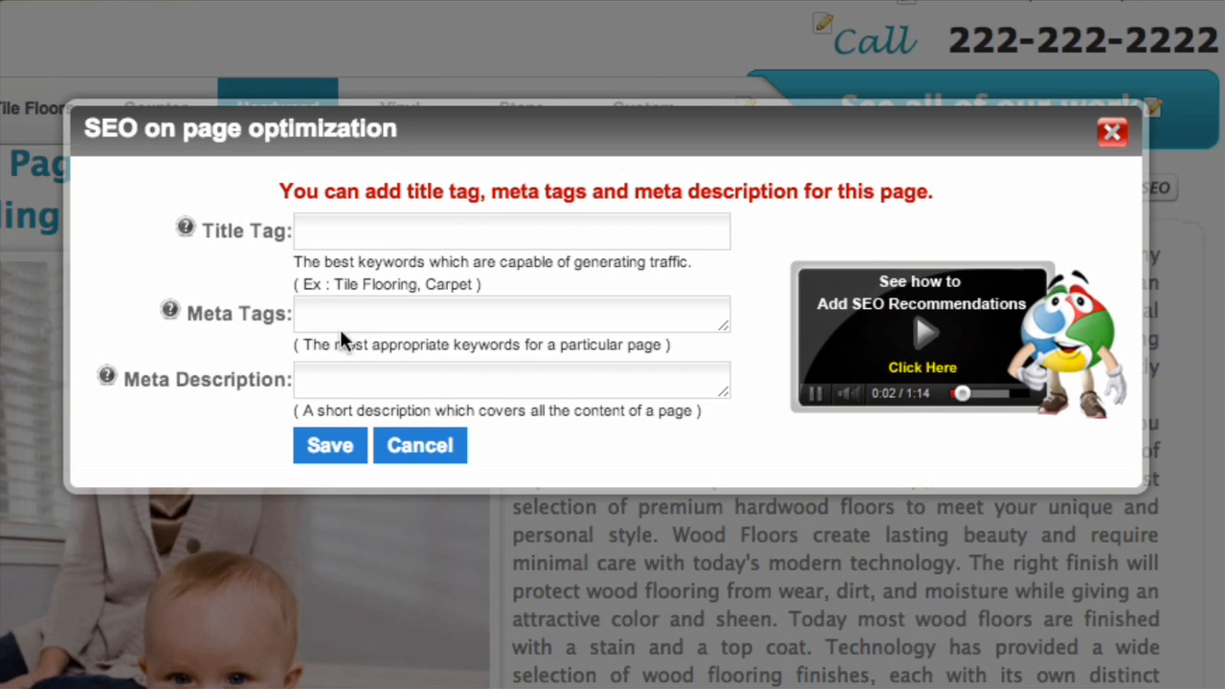
{"action": "left_click", "coordinate": [378, 242]}
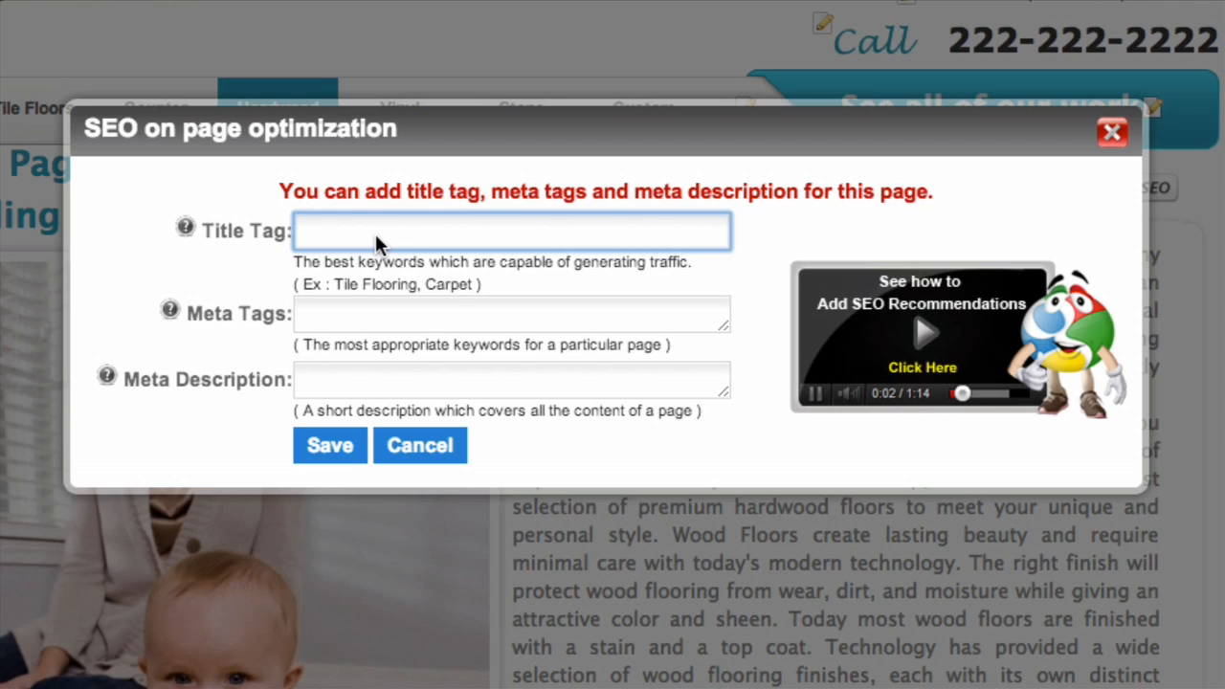
{"action": "type", "text": "Houston Flooring"}
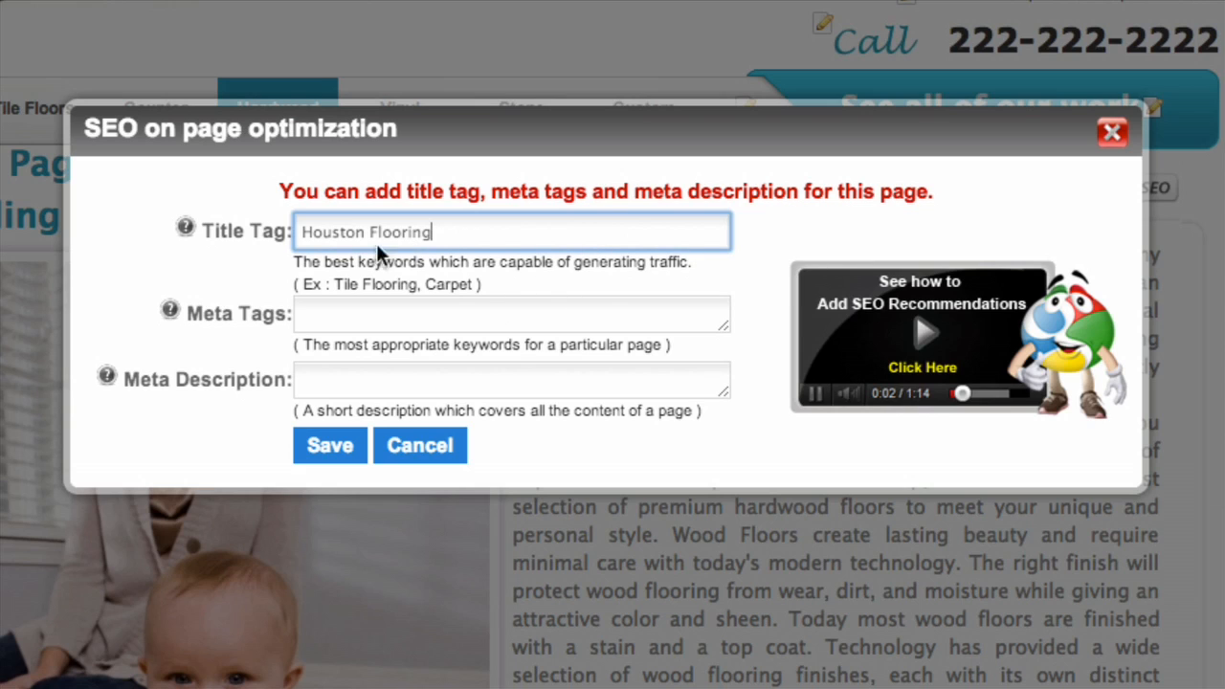
Enter "houston flooring, wood floors" as the page's meta tags.
{"action": "left_click", "coordinate": [369, 323]}
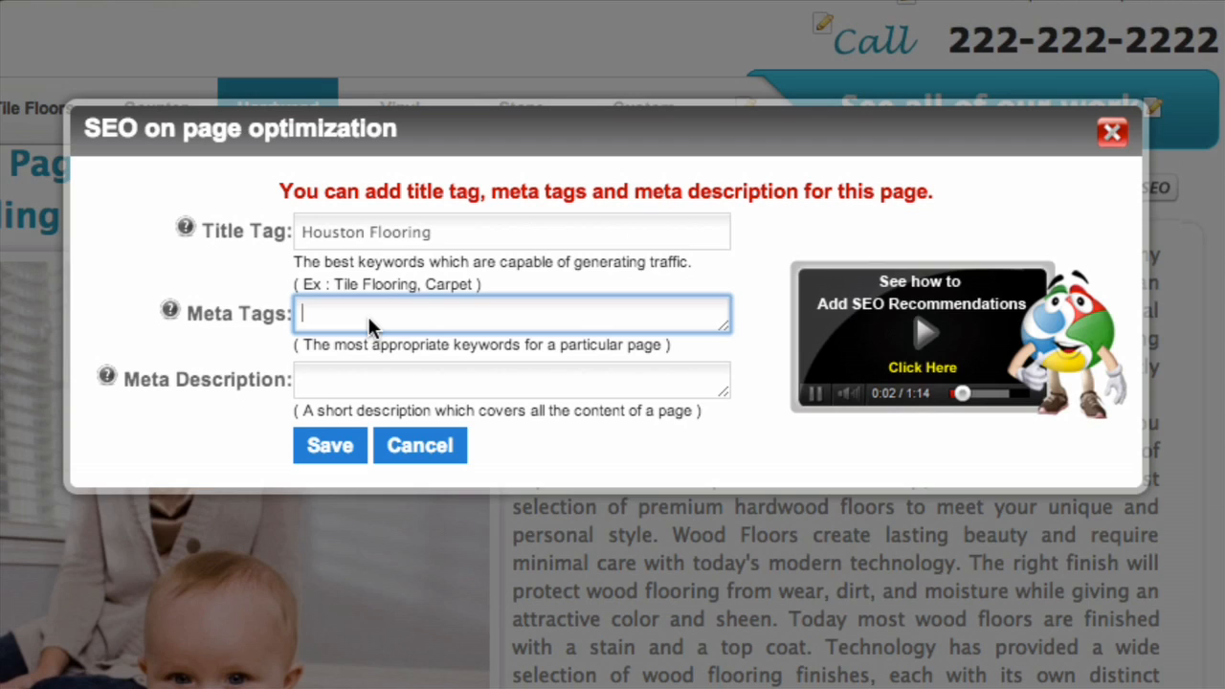
{"action": "type", "text": "houston flooring, "}
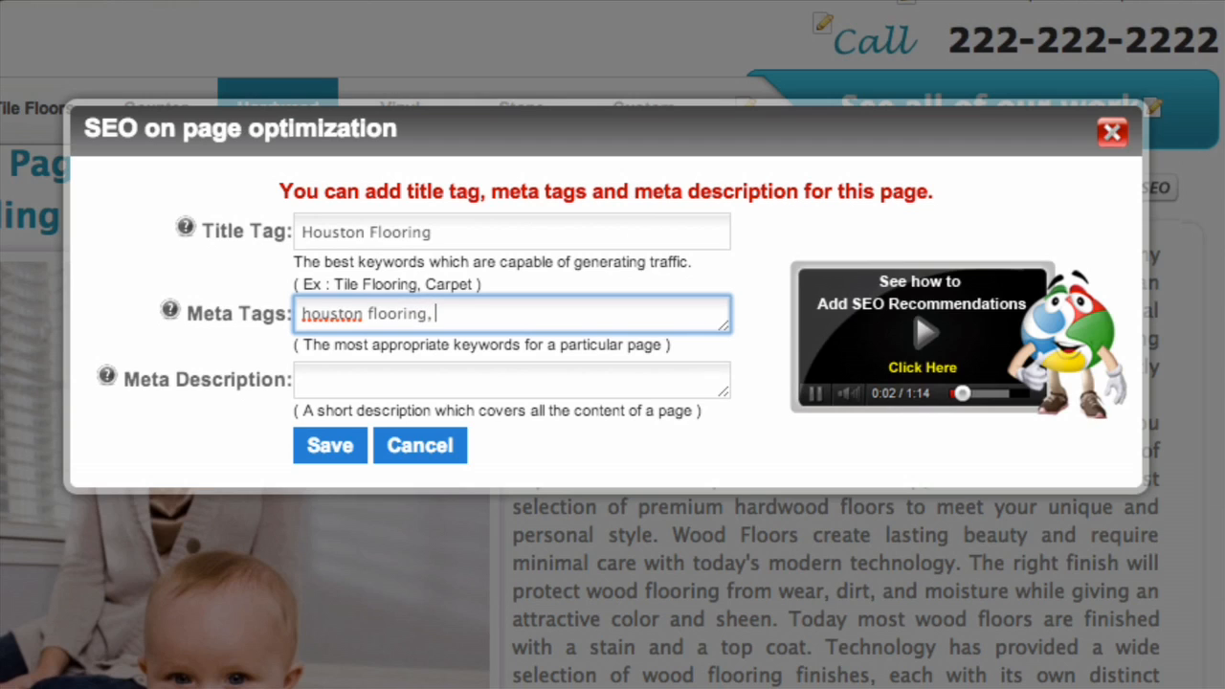
{"action": "type", "text": "wood floors"}
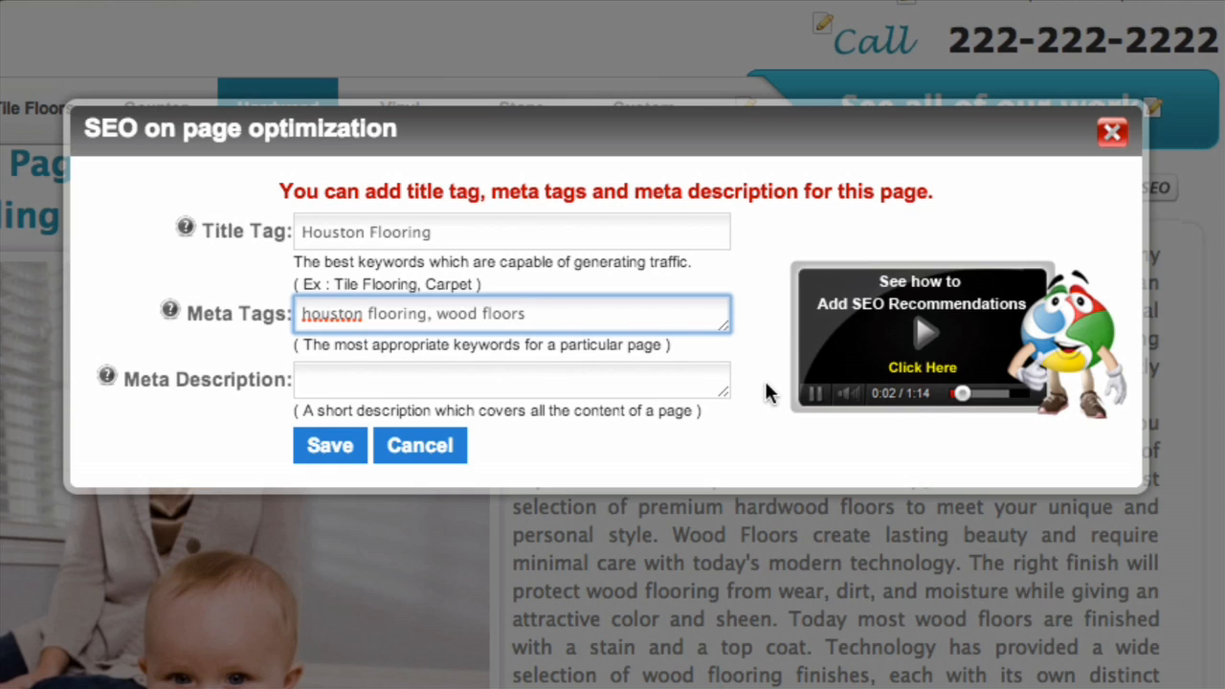
Enter "If your looking for a Houston flooring company we have all types of flooring." as the page's meta description and save the SEO settings.
{"action": "left_click", "coordinate": [499, 393]}
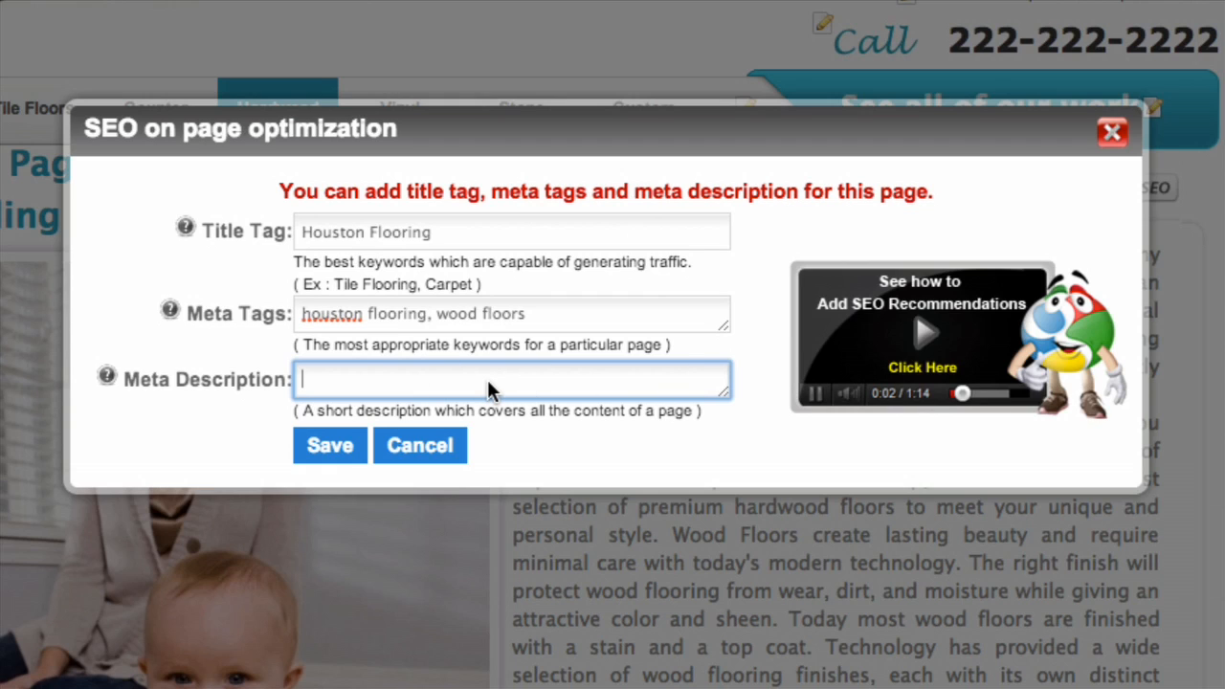
{"action": "type", "text": "If you"}
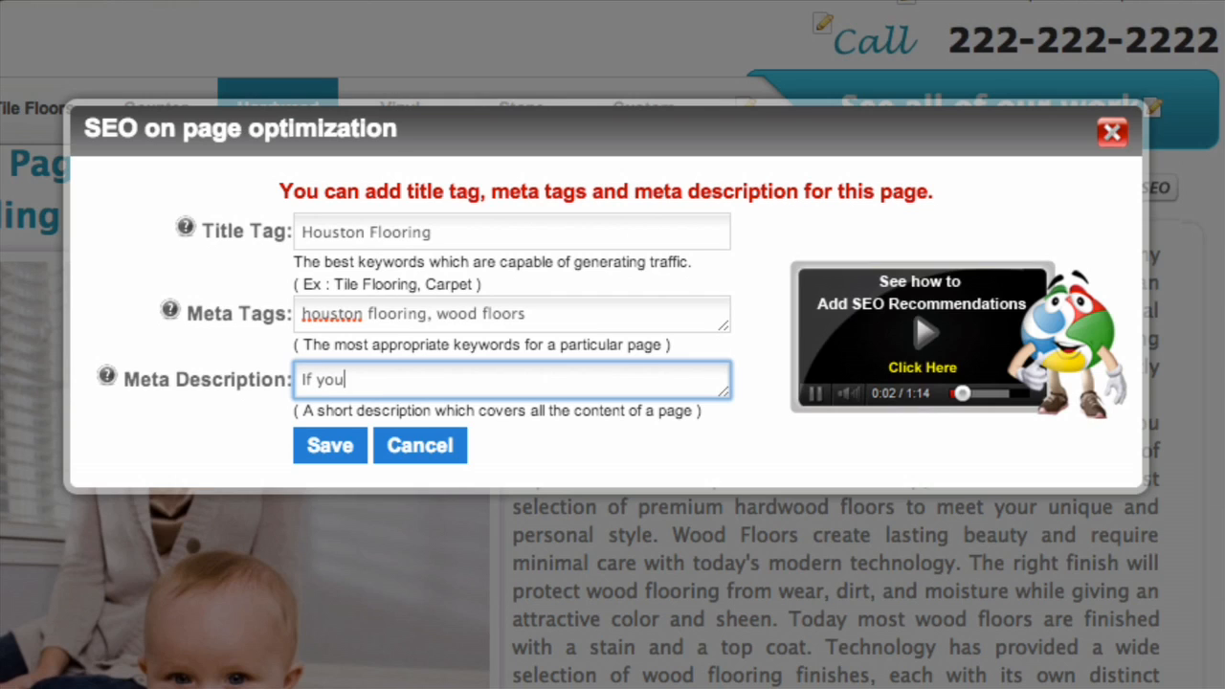
{"action": "type", "text": "r looking for a Housto"}
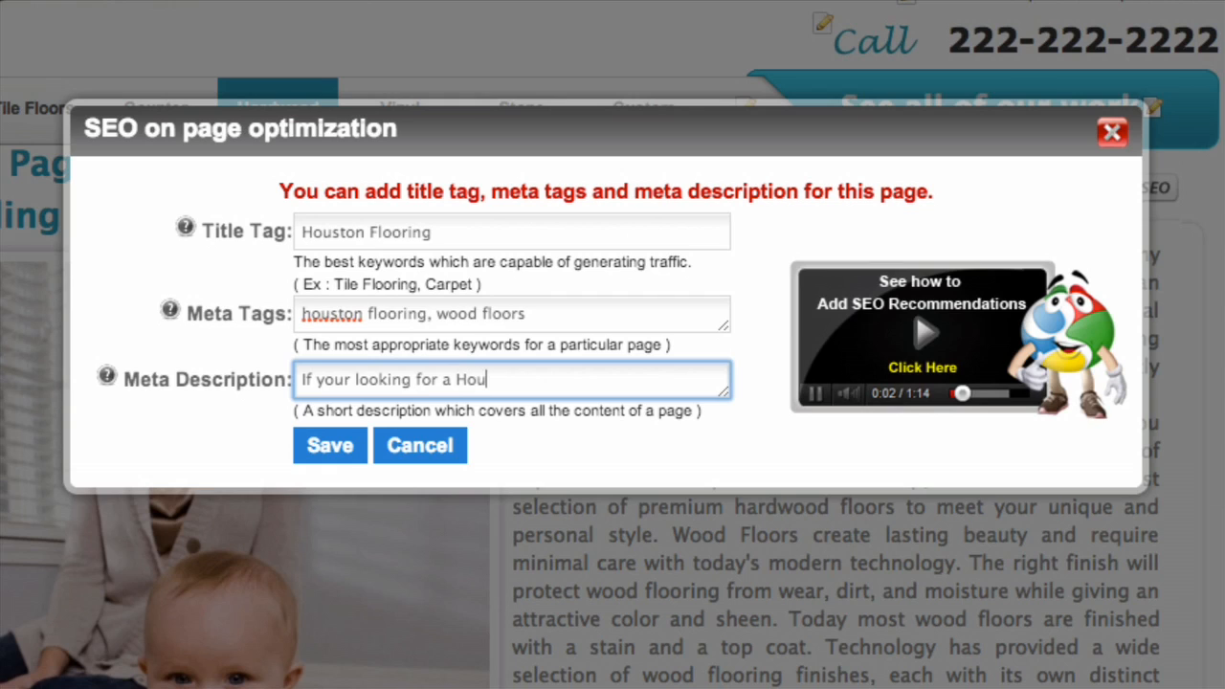
{"action": "type", "text": "flooring "}
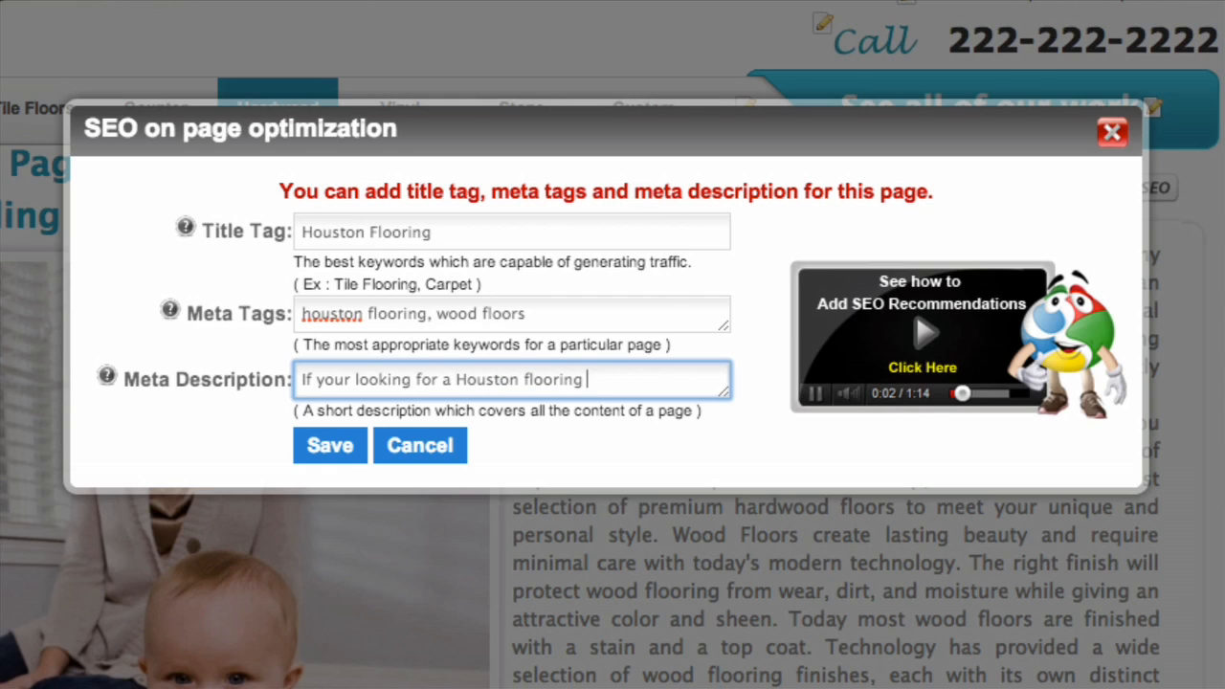
{"action": "type", "text": "company we have"}
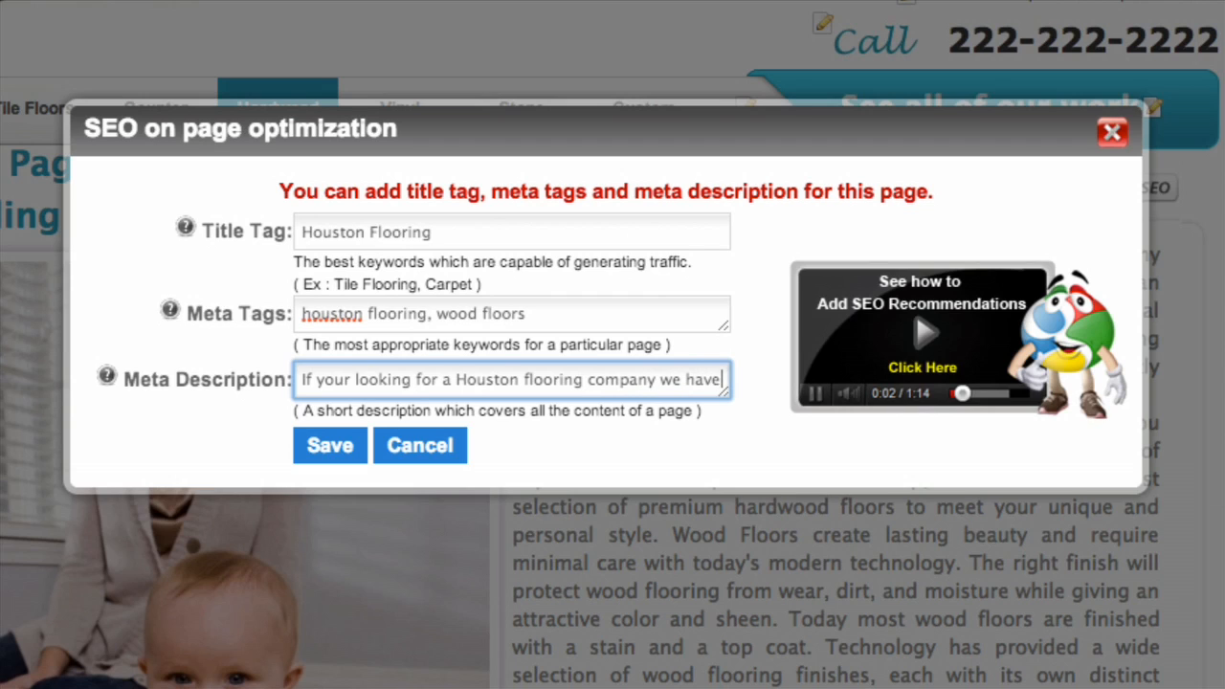
{"action": "type", "text": " all typea of"}
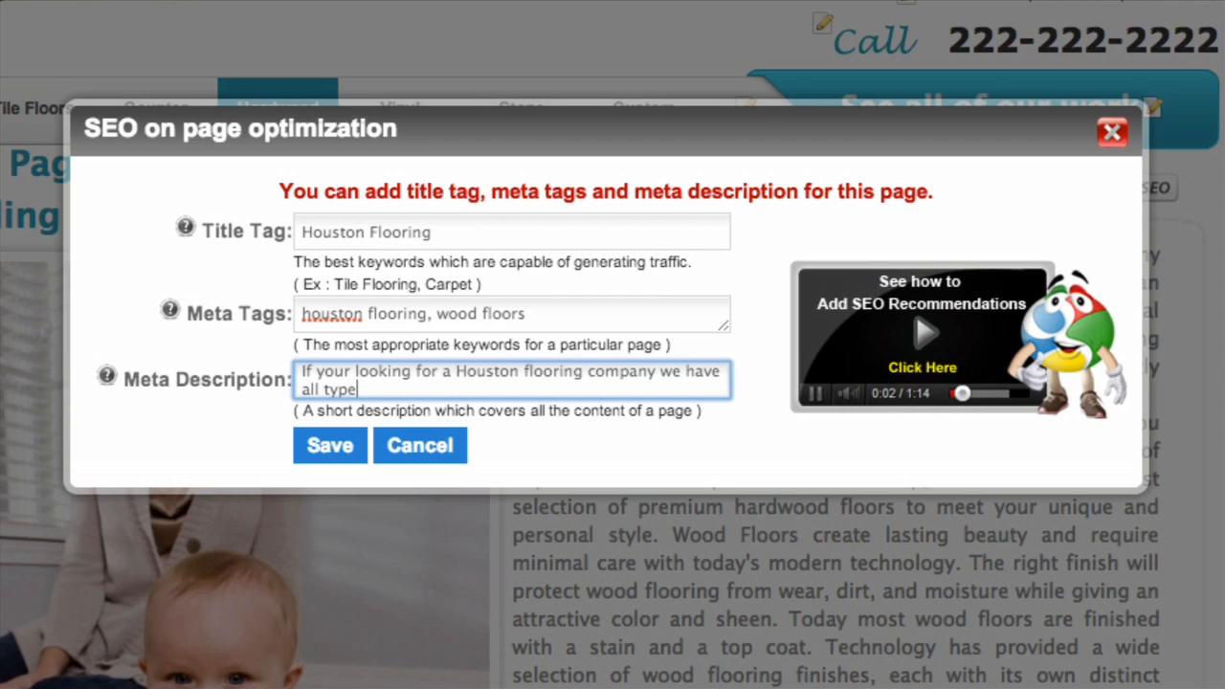
{"action": "key", "text": "BackSpace"}
{"action": "key", "text": "BackSpace"}
{"action": "key", "text": "BackSpace"}
{"action": "key", "text": "BackSpace"}
{"action": "key", "text": "BackSpace"}
{"action": "type", "text": "s of flooring"}
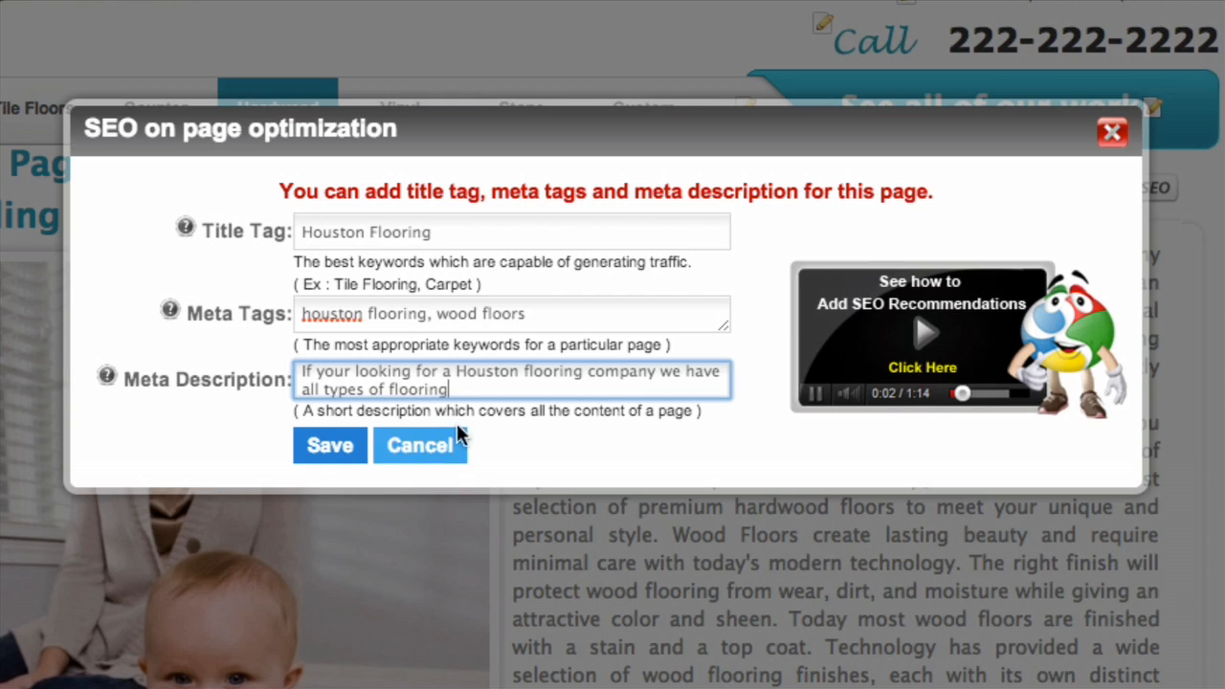
{"action": "type", "text": "."}
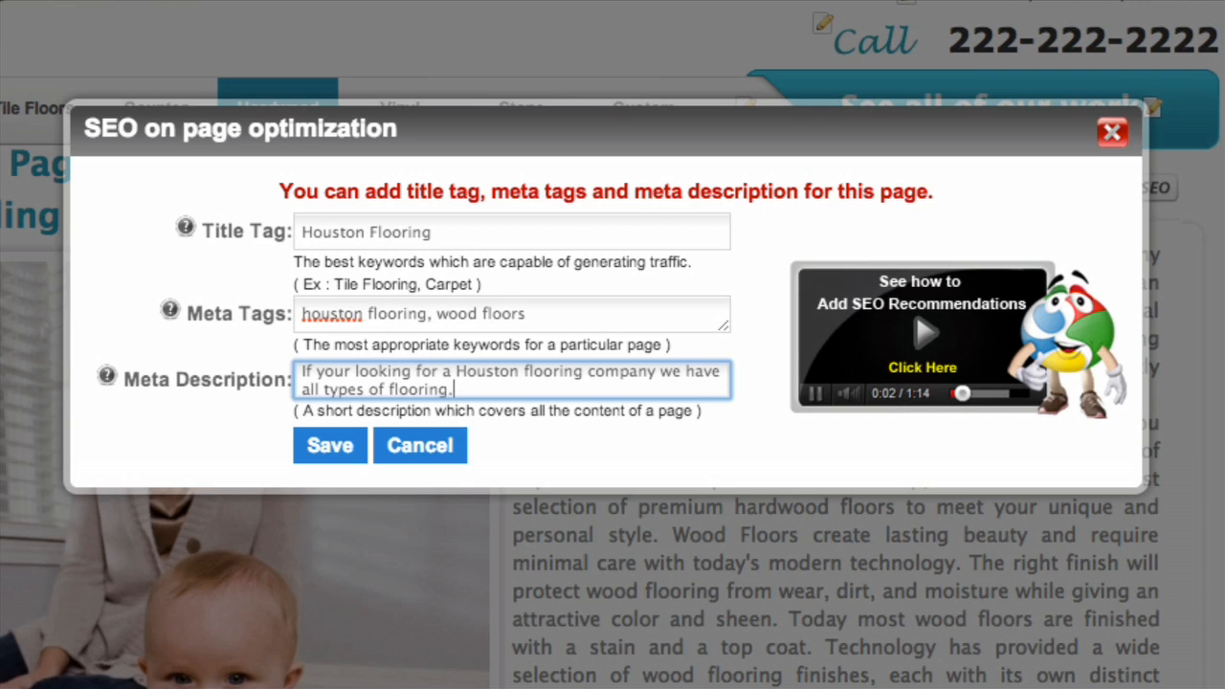
{"action": "left_click", "coordinate": [335, 448]}
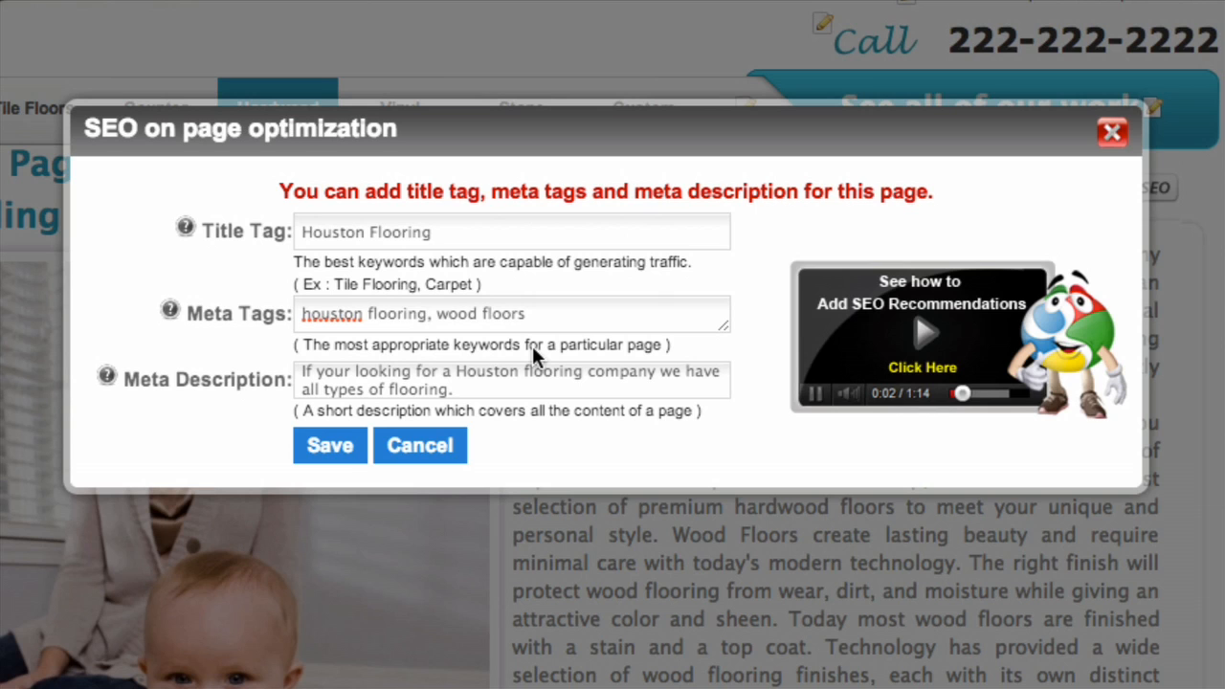
{"action": "left_click", "coordinate": [330, 447]}
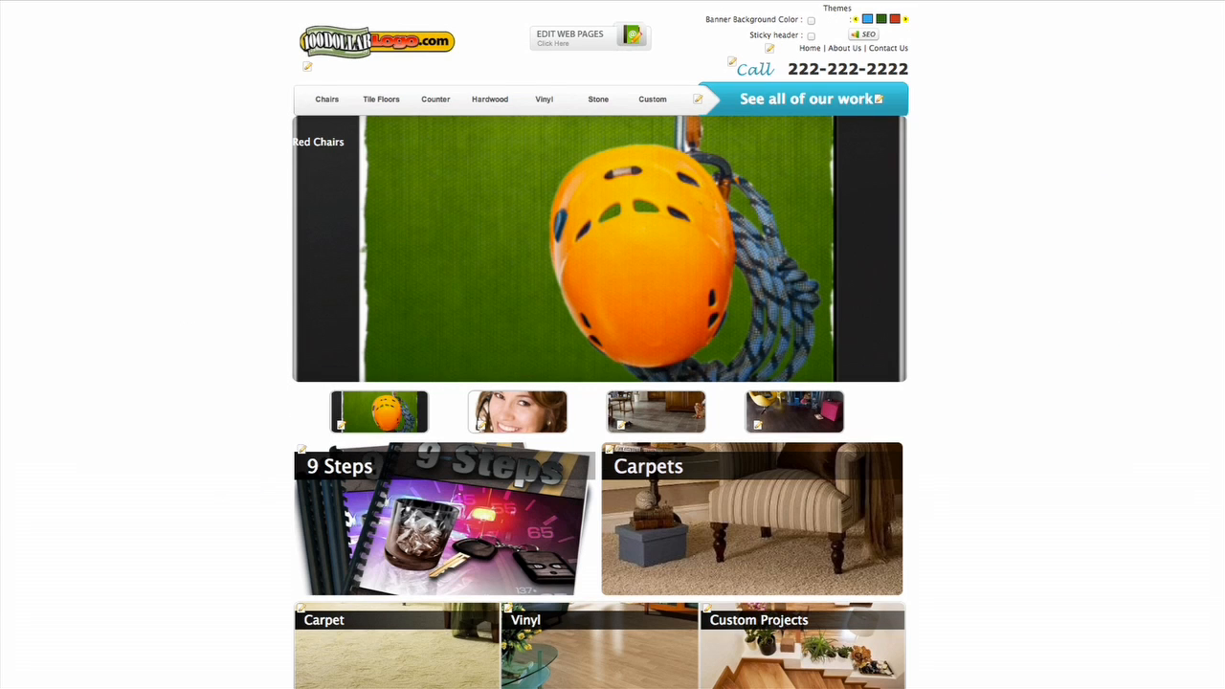